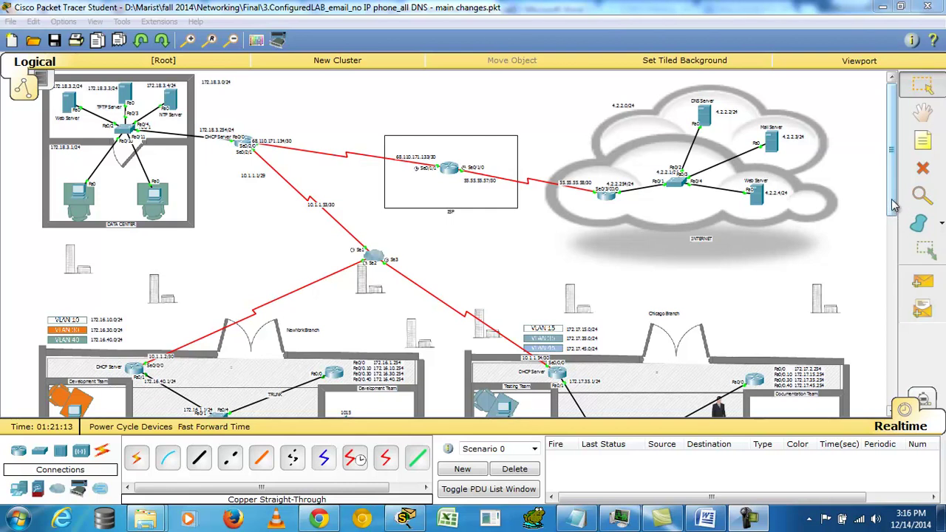
Step: Zoom in on the map and pan down to the NewYork Branch with VLANs 10, 30 and 40
drag(895, 206, 891, 185)
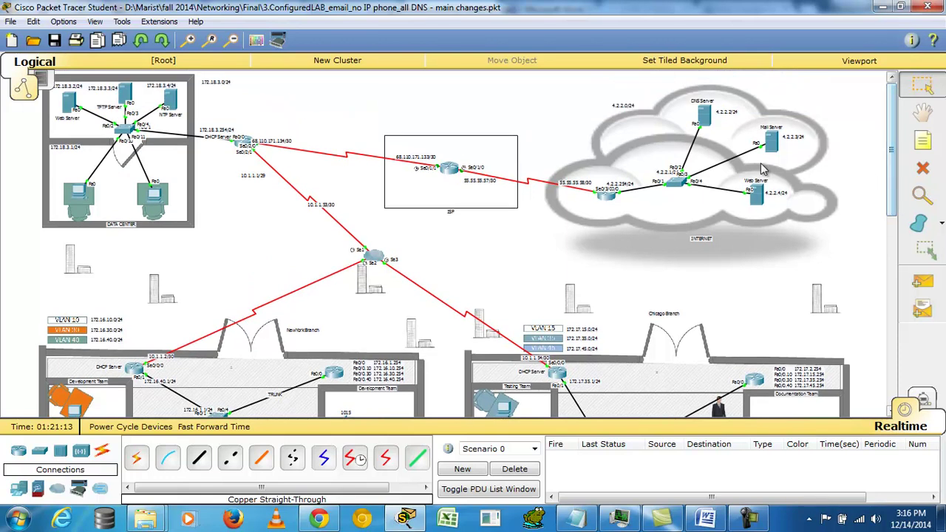
click(211, 40)
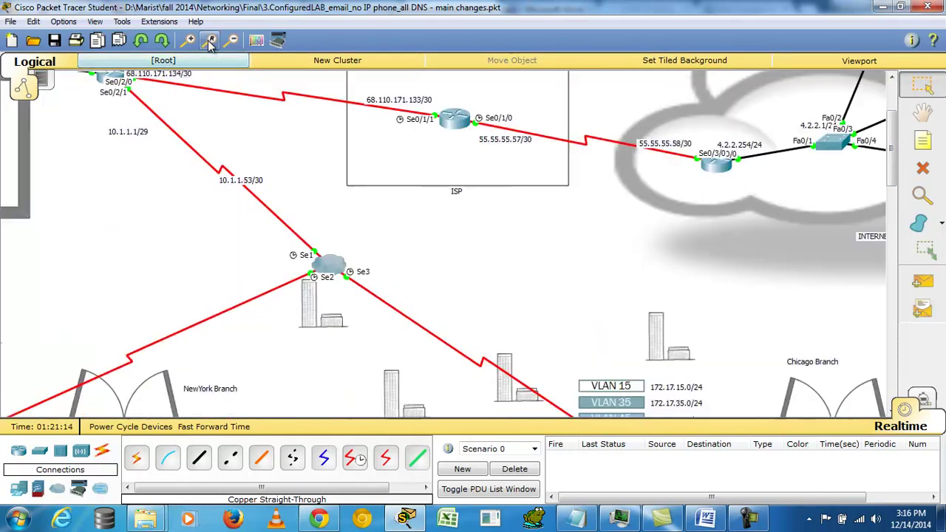
drag(496, 406, 340, 408)
mouse_move(891, 176)
mouse_down()
mouse_move(892, 134)
mouse_move(901, 273)
mouse_move(903, 182)
mouse_up()
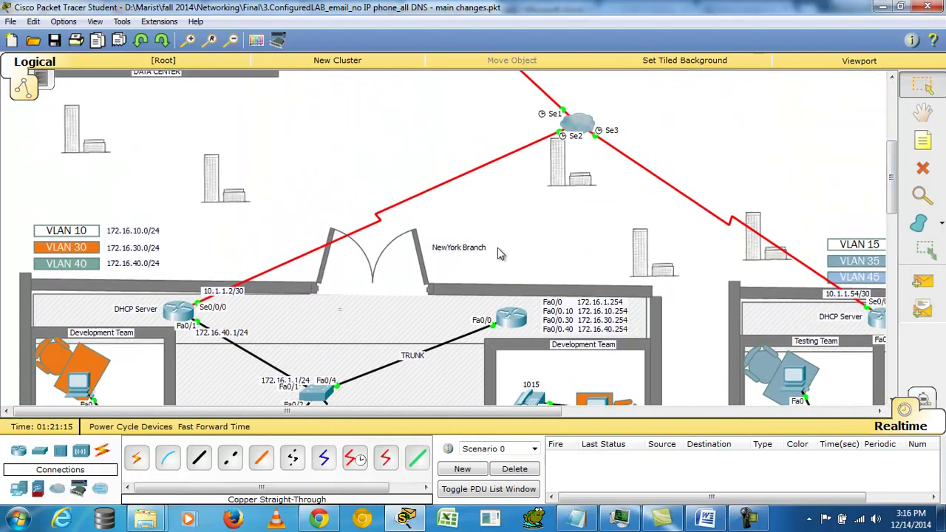
drag(511, 415, 815, 434)
mouse_move(897, 194)
mouse_down()
mouse_move(893, 131)
mouse_move(893, 188)
mouse_up()
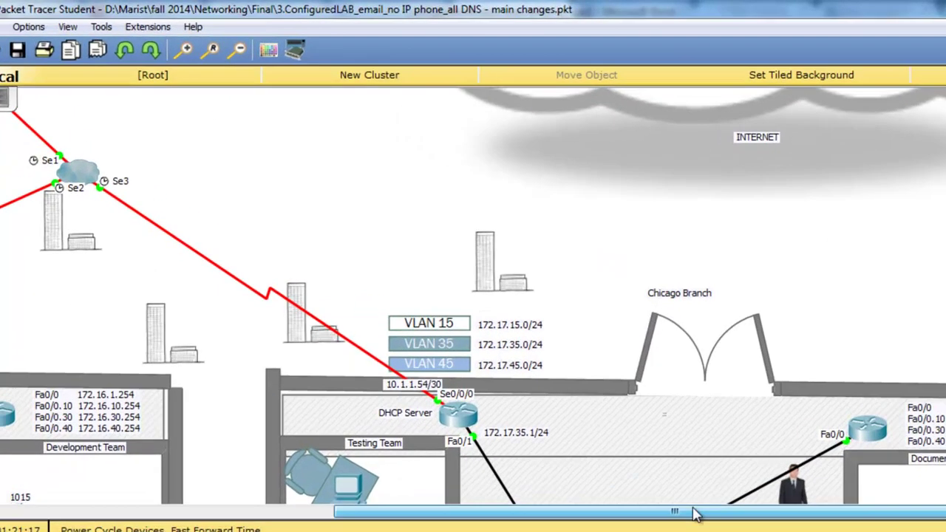
drag(589, 529, 385, 529)
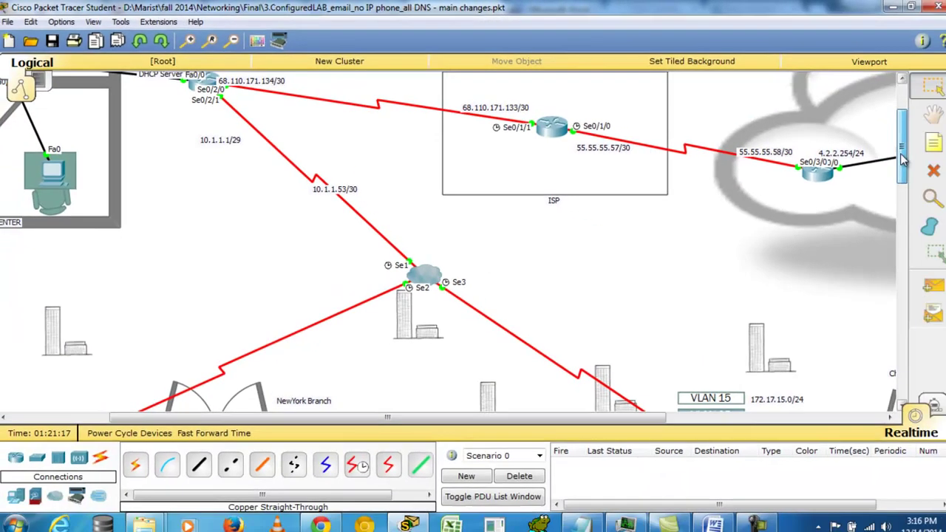
scroll(548, 390, up, 3)
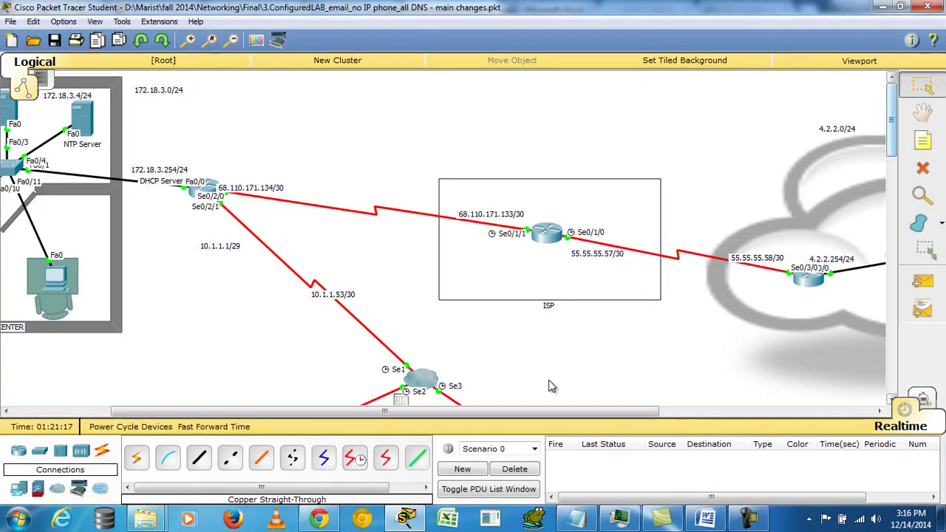
drag(537, 410, 751, 421)
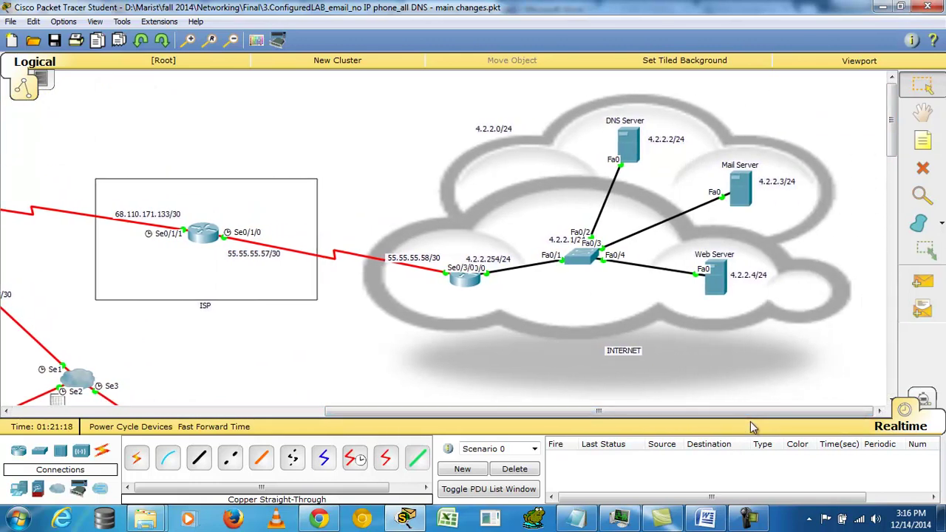
drag(785, 411, 388, 405)
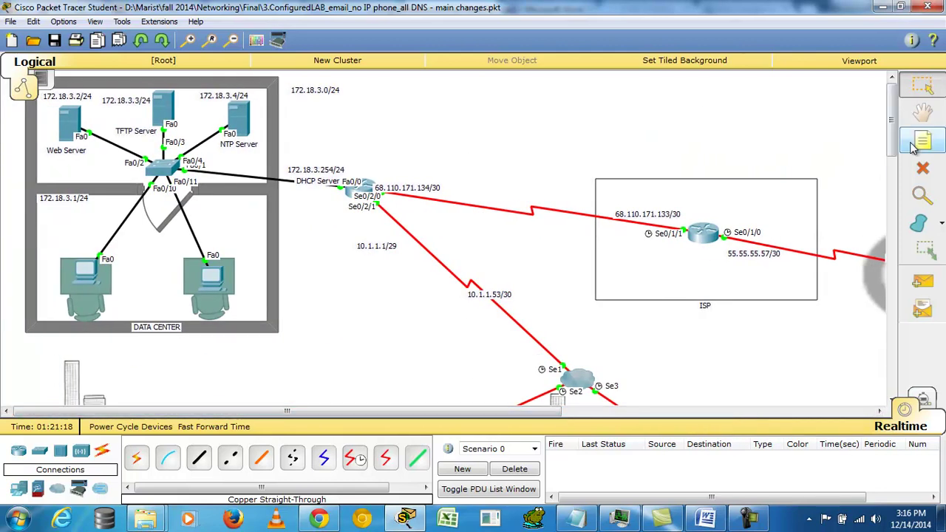
drag(893, 164, 887, 284)
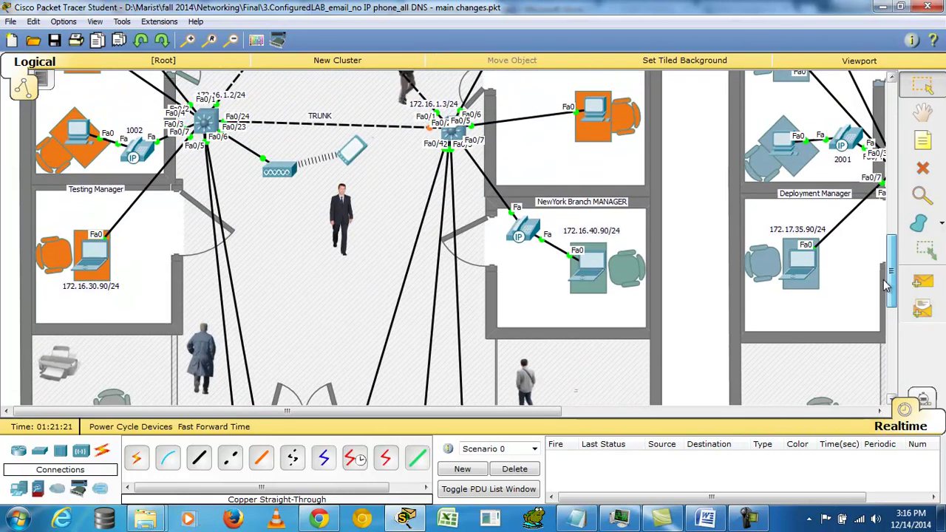
Step: Pan across the NewYork and Chicago floor plans, then scroll back up to Data Center and ISP
drag(551, 412, 861, 403)
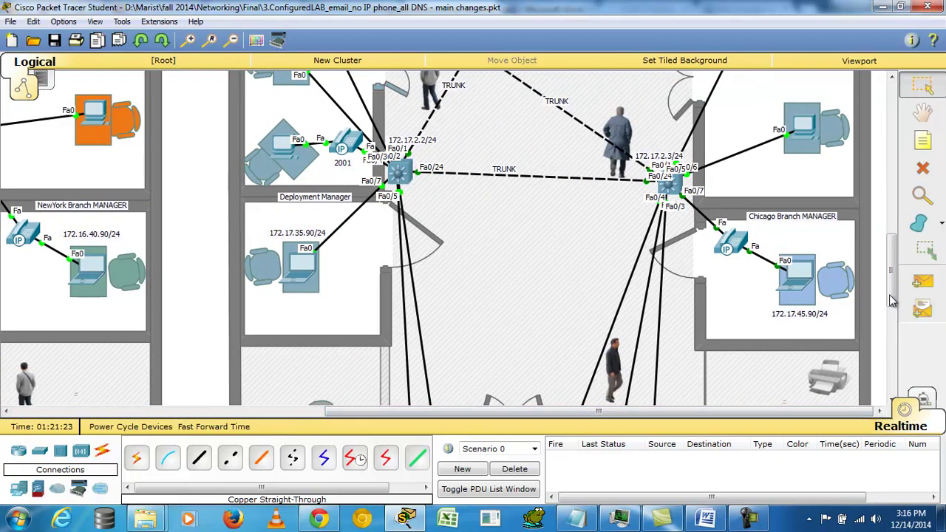
mouse_move(894, 298)
mouse_down()
mouse_move(897, 254)
mouse_move(893, 333)
mouse_move(887, 308)
mouse_up()
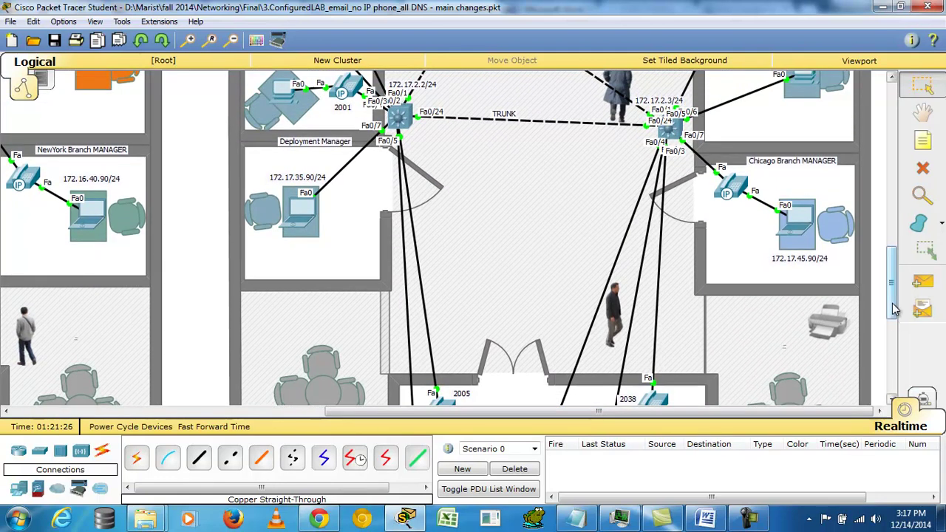
scroll(893, 305, up, 10)
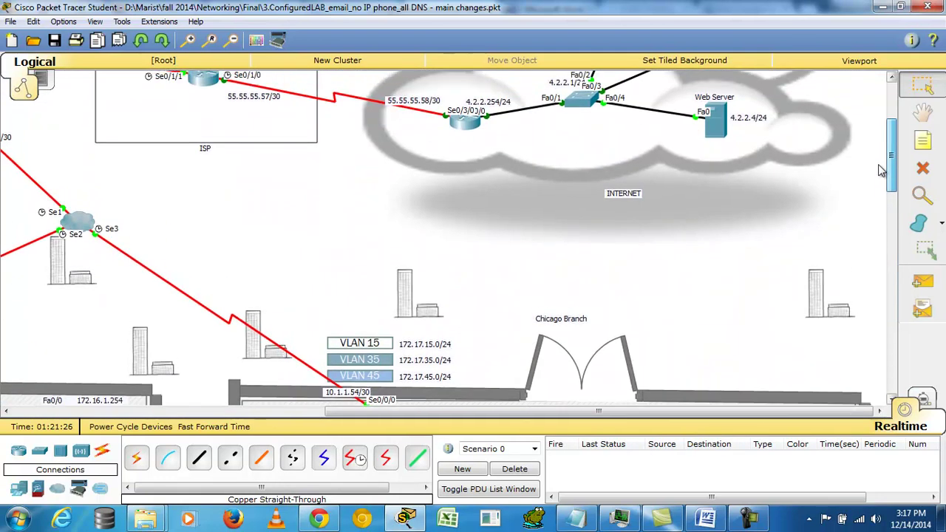
drag(596, 411, 268, 403)
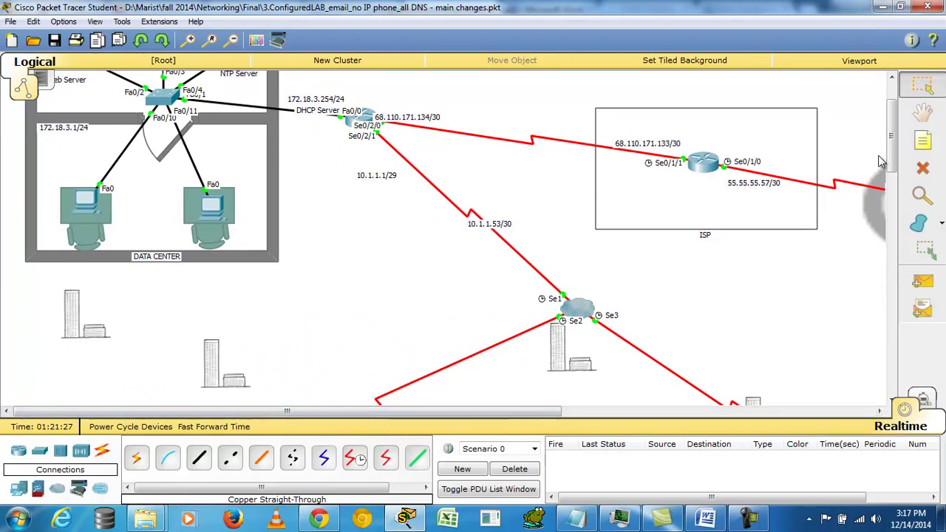
mouse_move(893, 116)
mouse_down()
mouse_move(893, 94)
mouse_move(895, 191)
mouse_move(892, 119)
mouse_up()
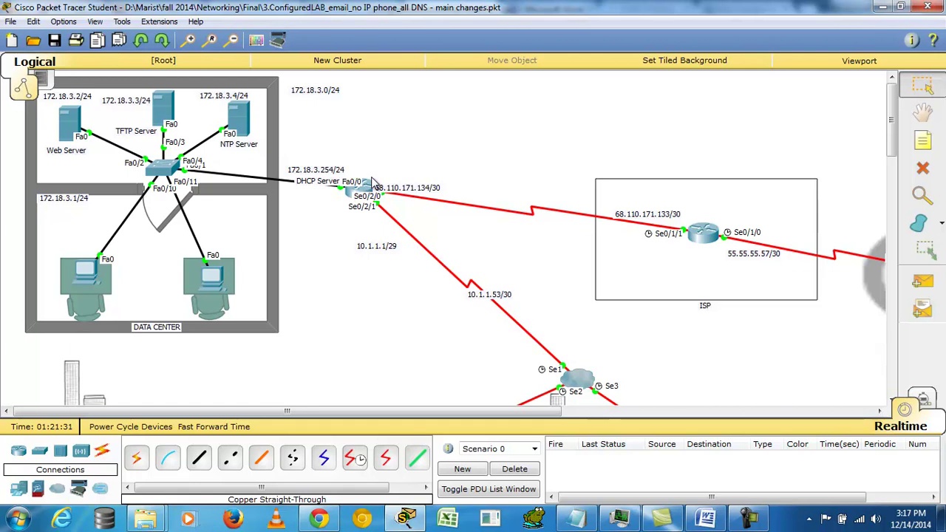
drag(893, 104, 898, 153)
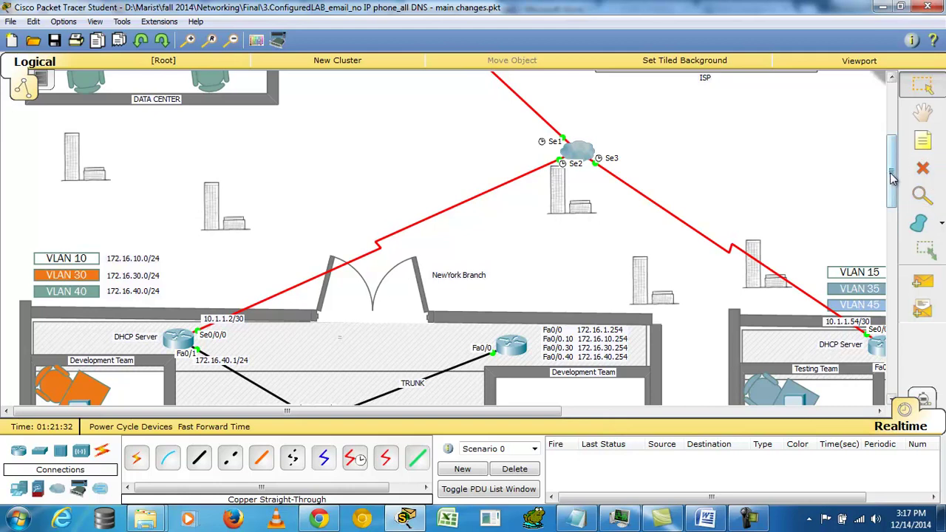
mouse_move(893, 178)
mouse_down()
mouse_move(891, 104)
mouse_move(897, 167)
mouse_up()
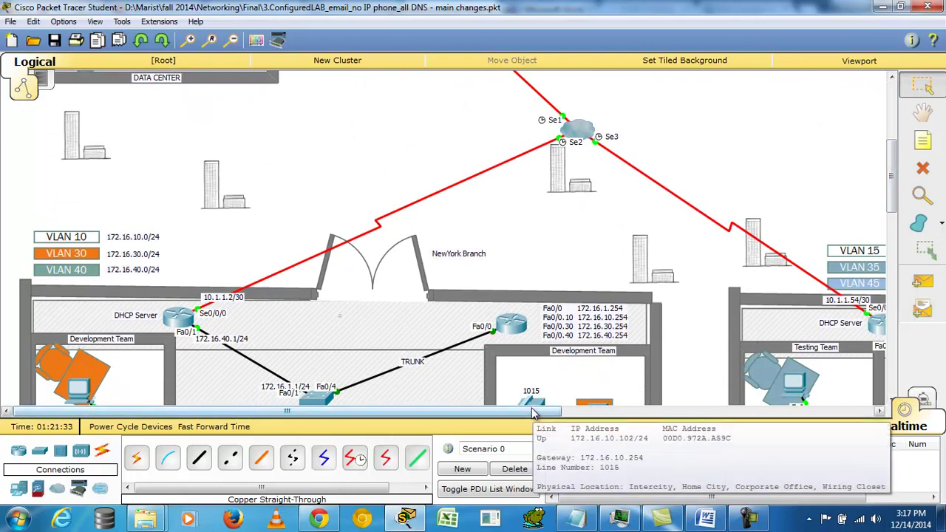
Step: Bring the Internet servers into view and inspect the Web Server's HTTP page code
drag(894, 198, 889, 133)
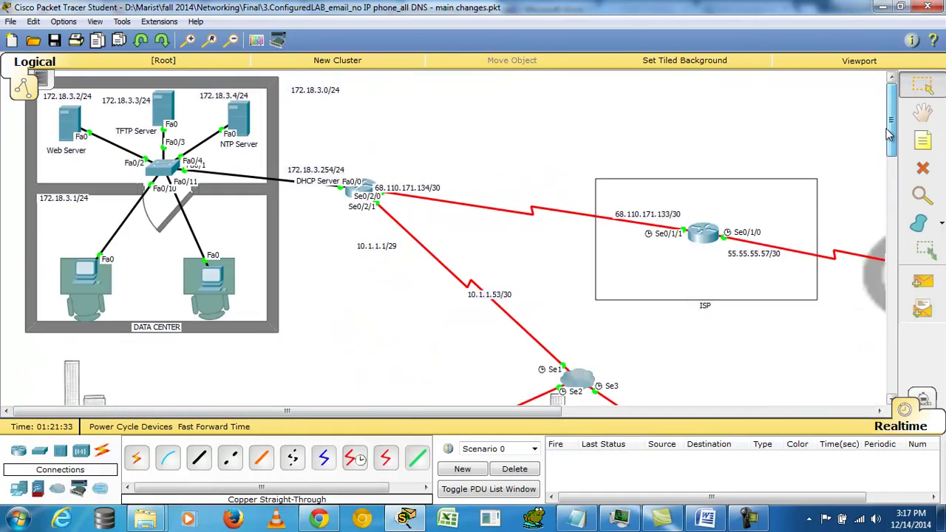
drag(504, 411, 826, 416)
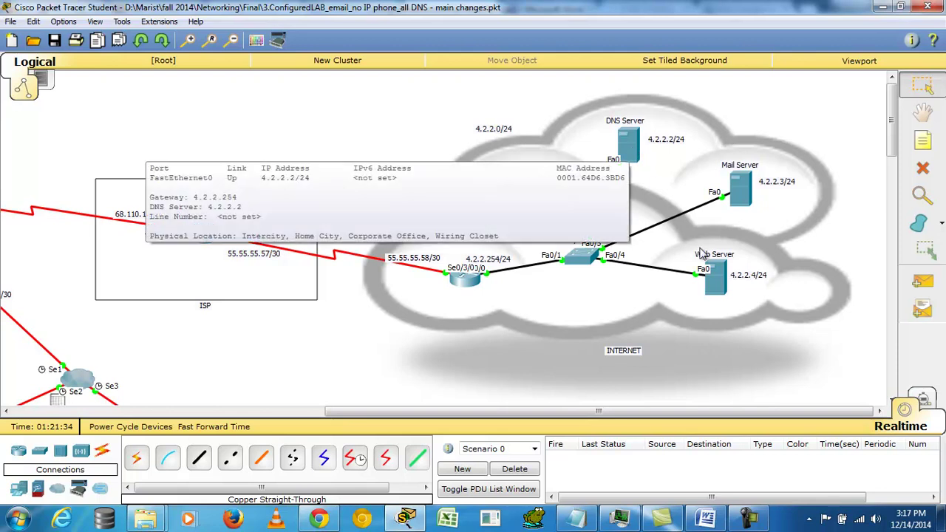
click(723, 293)
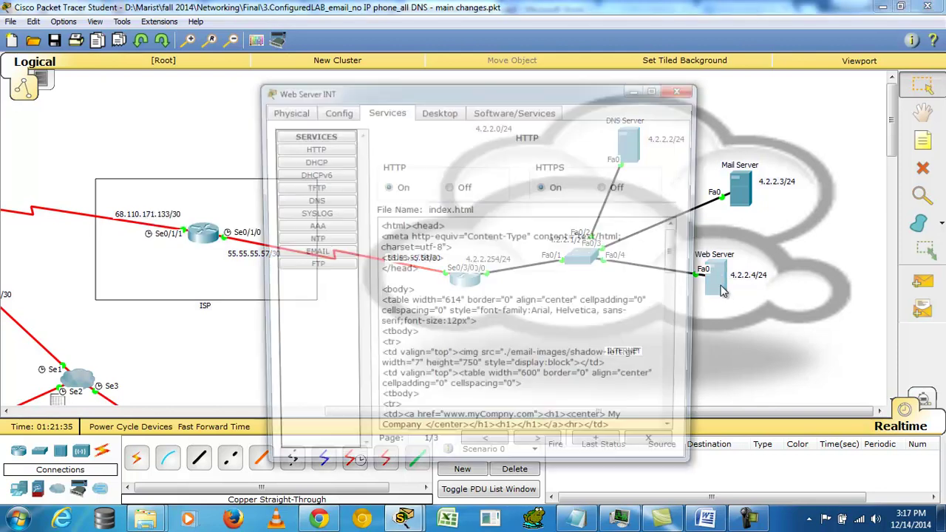
drag(392, 226, 608, 426)
click(684, 89)
click(630, 143)
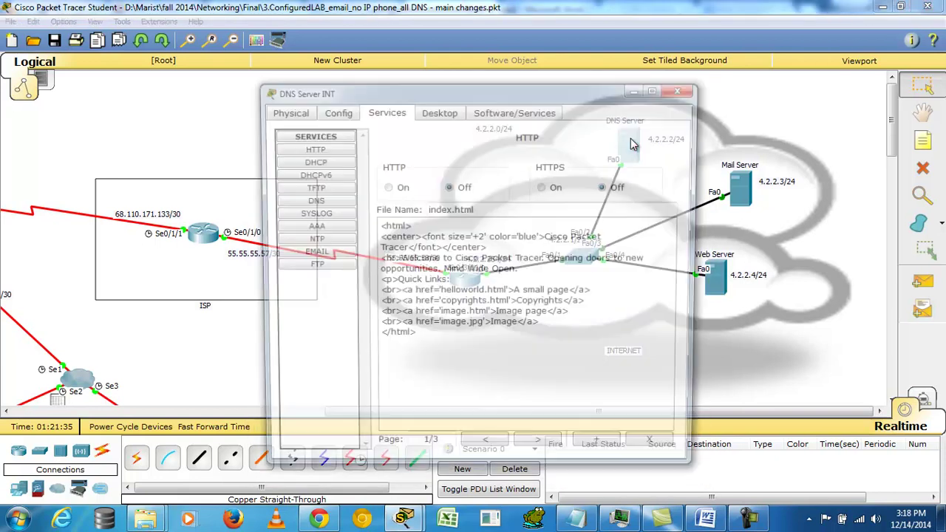
click(310, 200)
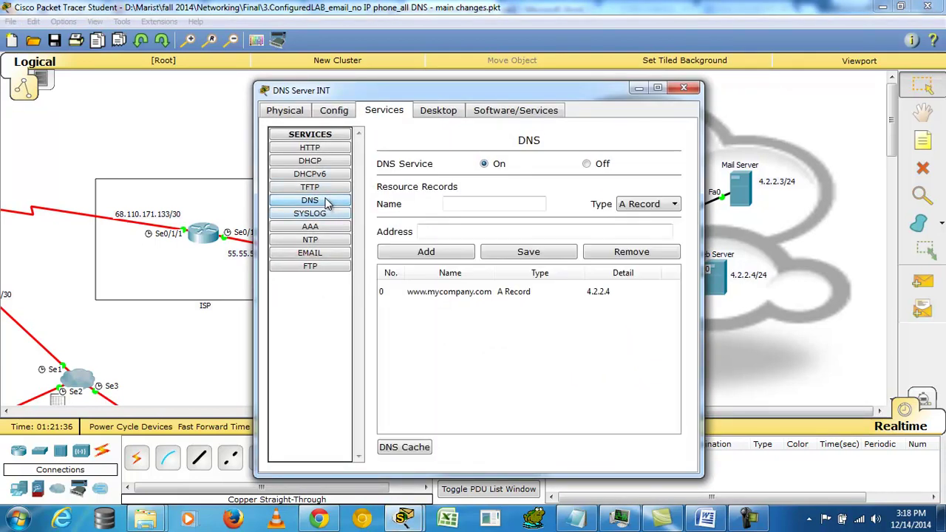
click(481, 296)
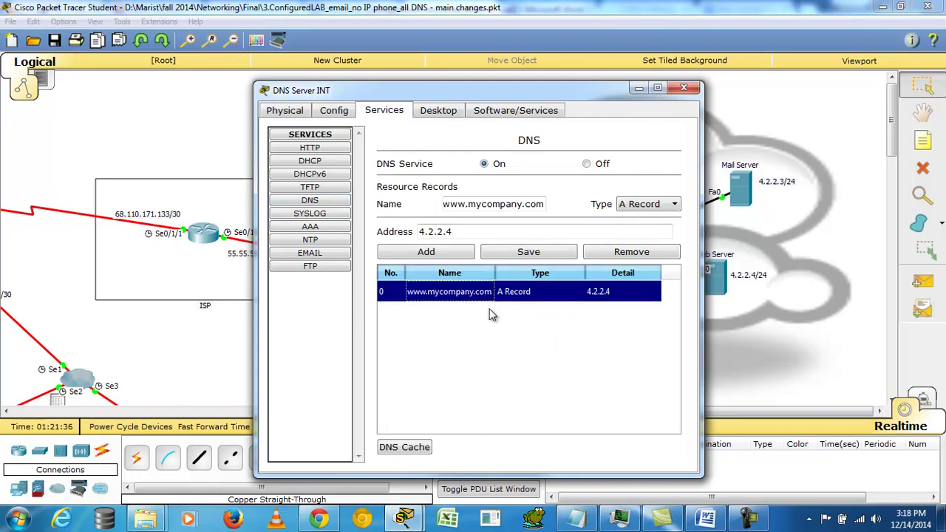
click(684, 88)
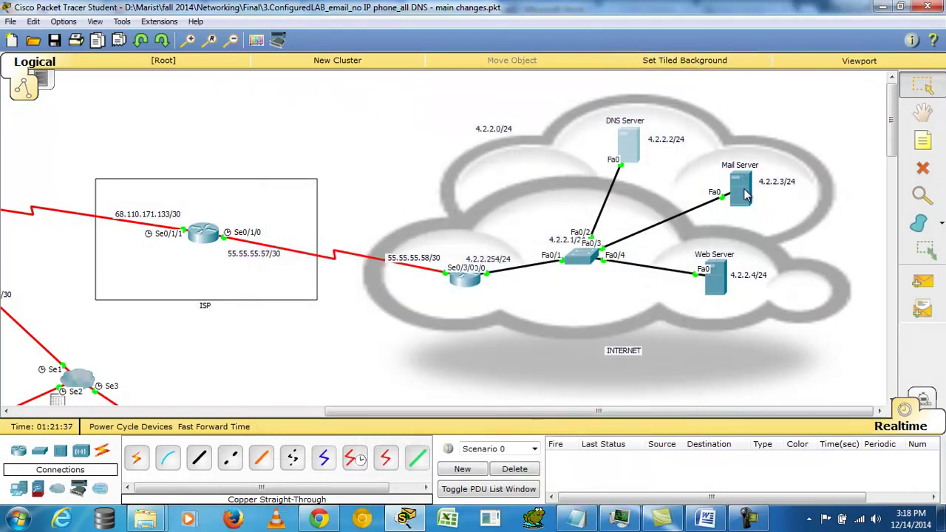
Step: Review the Mail Server's SMTP/POP3 email settings for the mycompany.com domain
click(741, 190)
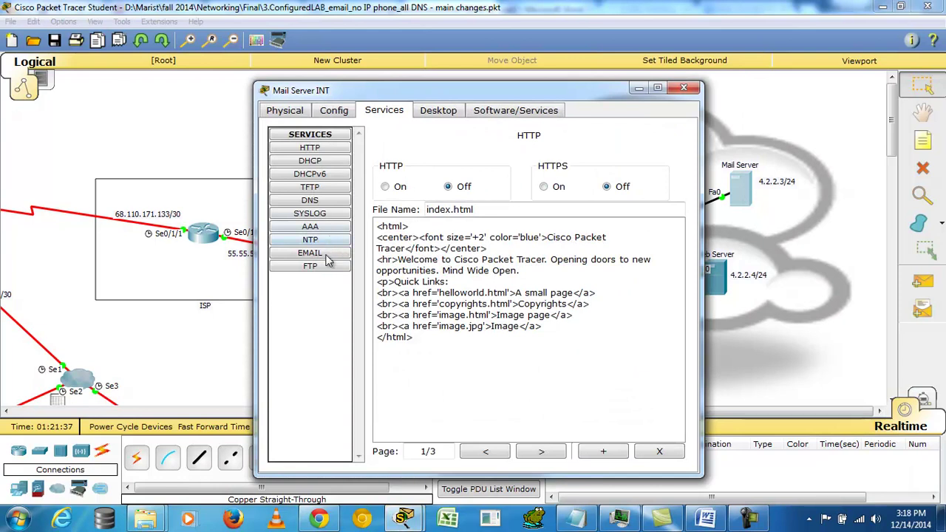
click(328, 256)
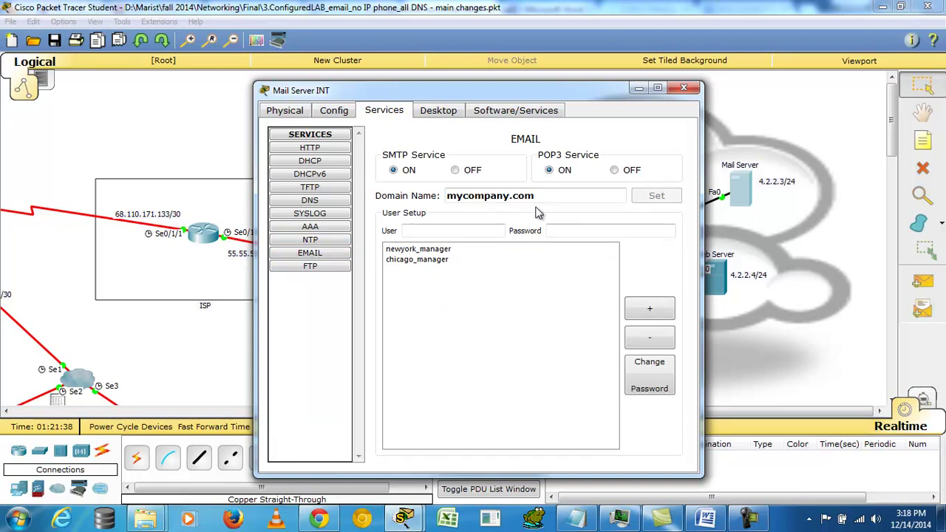
click(683, 90)
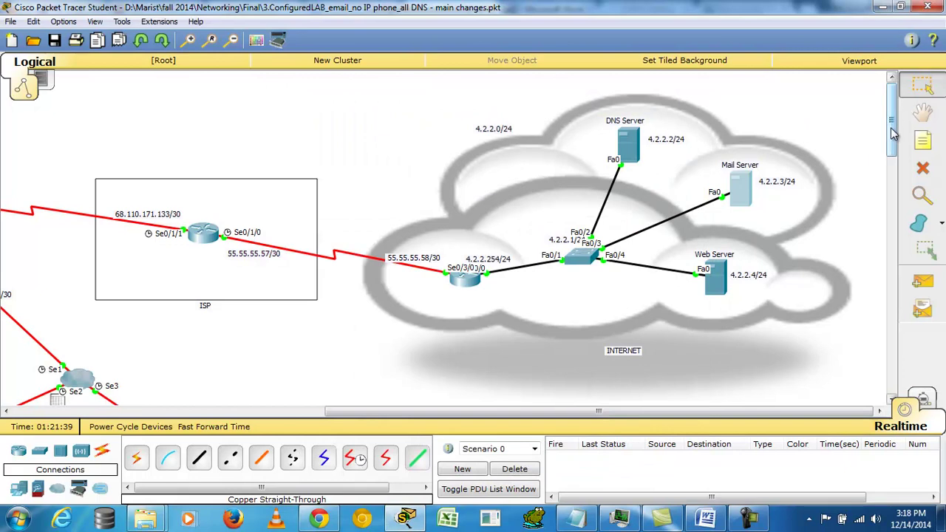
drag(892, 134, 903, 357)
drag(777, 409, 458, 376)
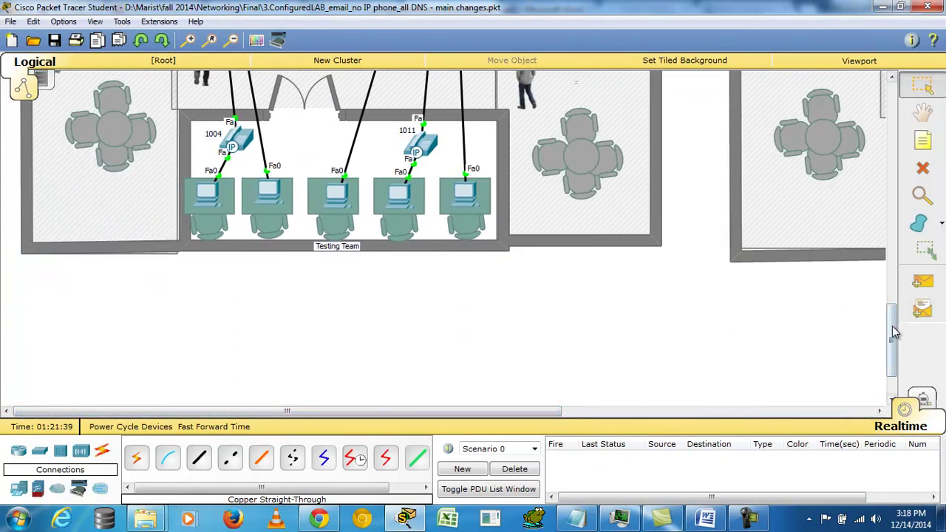
drag(889, 317, 892, 299)
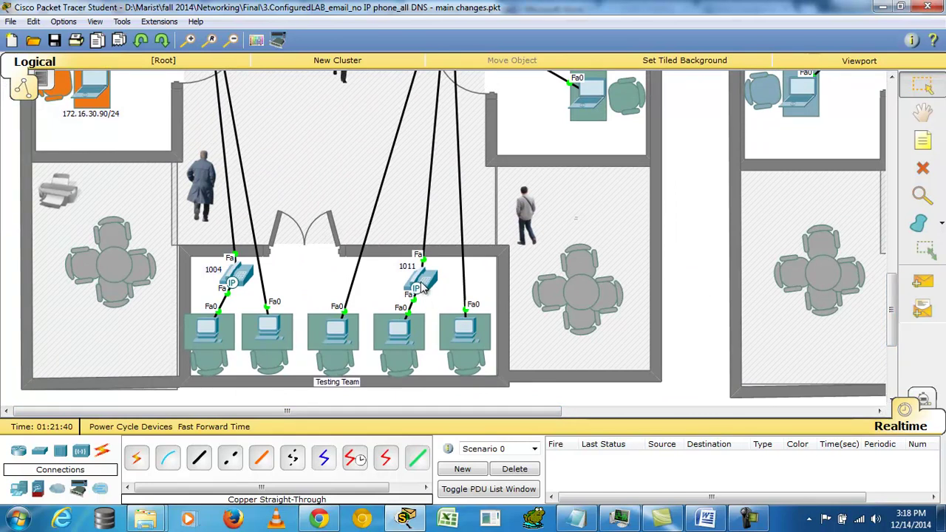
mouse_move(421, 288)
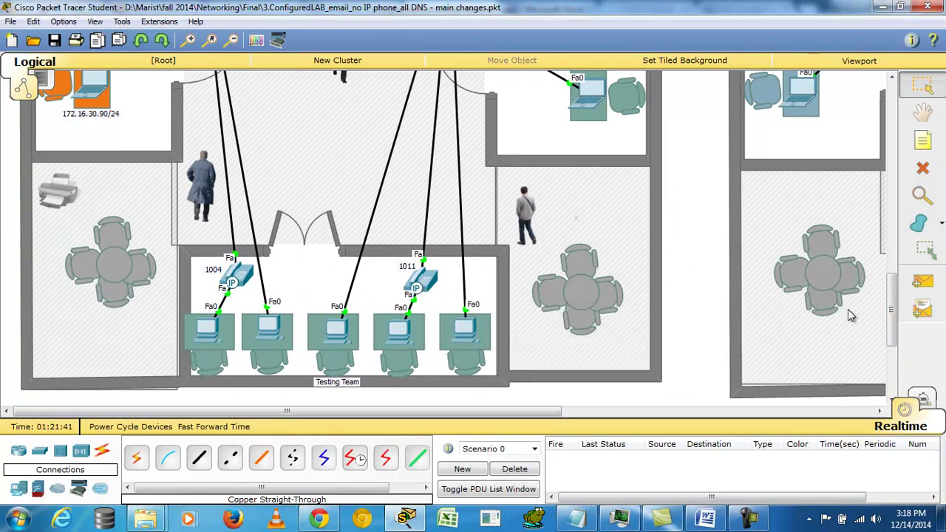
drag(893, 325, 891, 263)
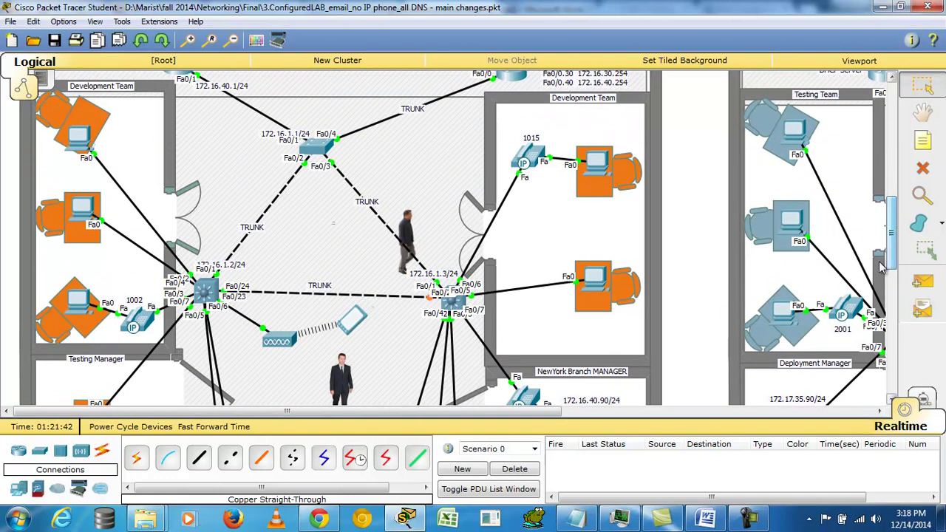
drag(505, 419, 456, 422)
drag(894, 237, 895, 214)
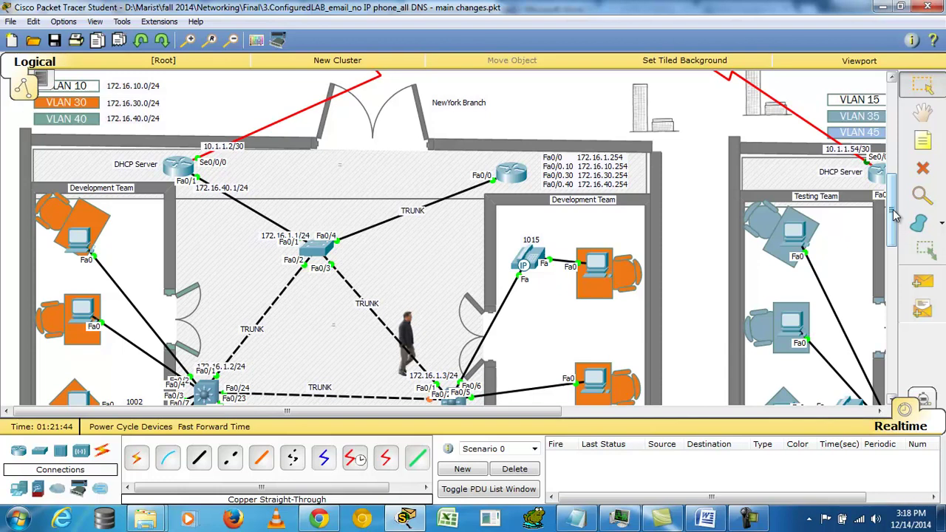
mouse_move(895, 212)
mouse_down()
mouse_move(893, 125)
mouse_move(895, 231)
mouse_up()
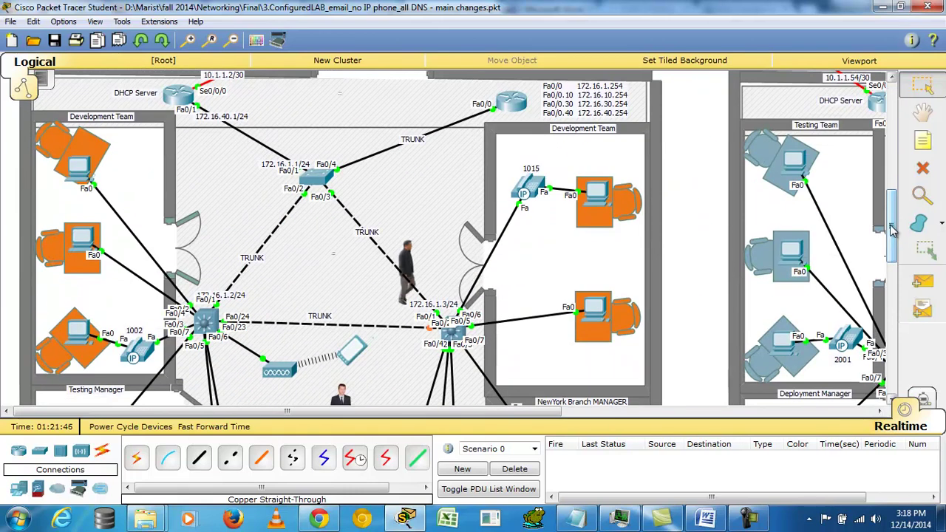
scroll(892, 229, up, 2)
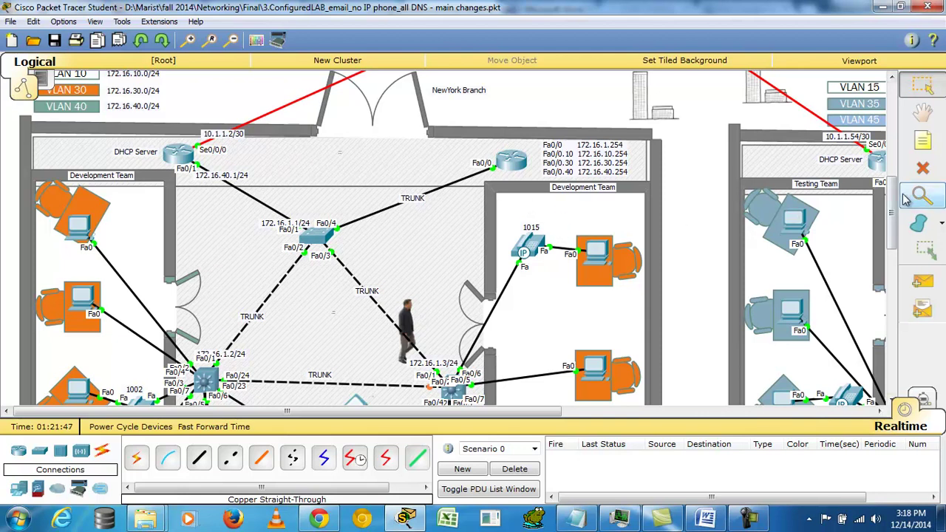
scroll(893, 206, up, 1)
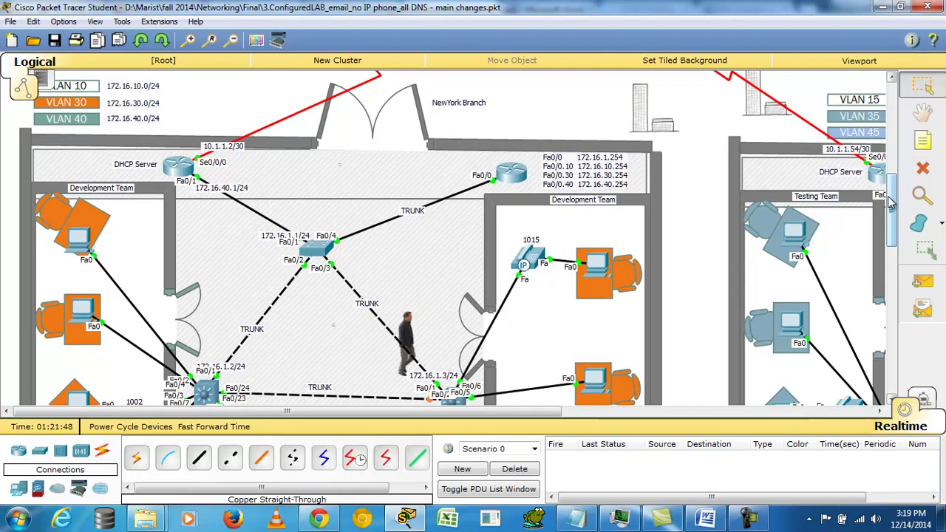
drag(892, 206, 892, 222)
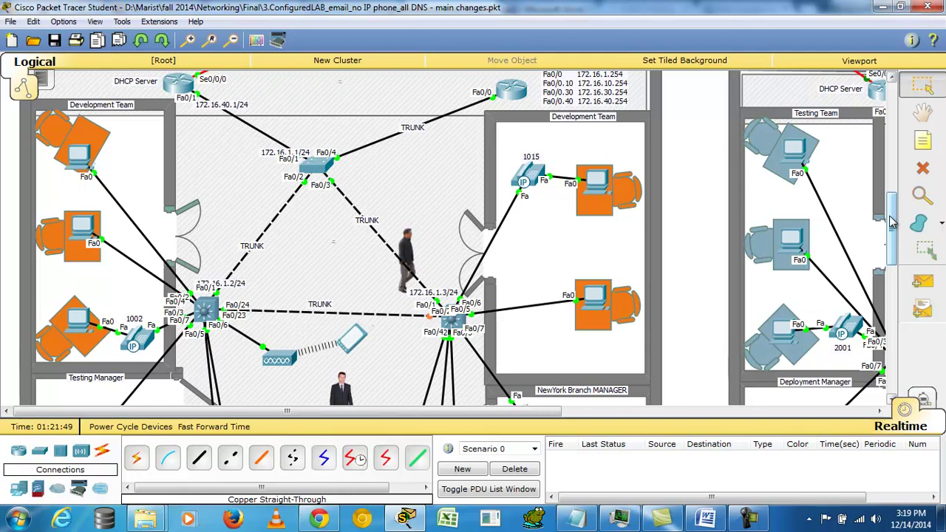
drag(893, 222, 892, 212)
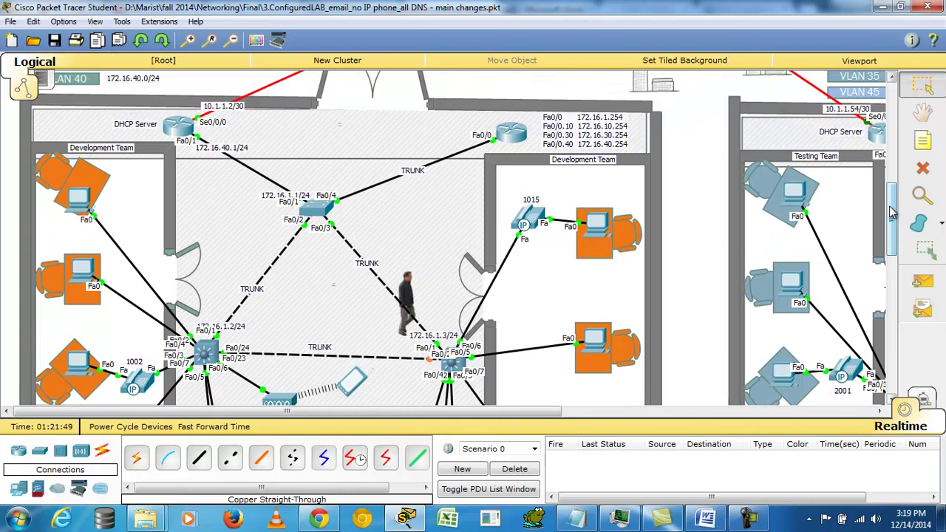
drag(893, 212, 892, 198)
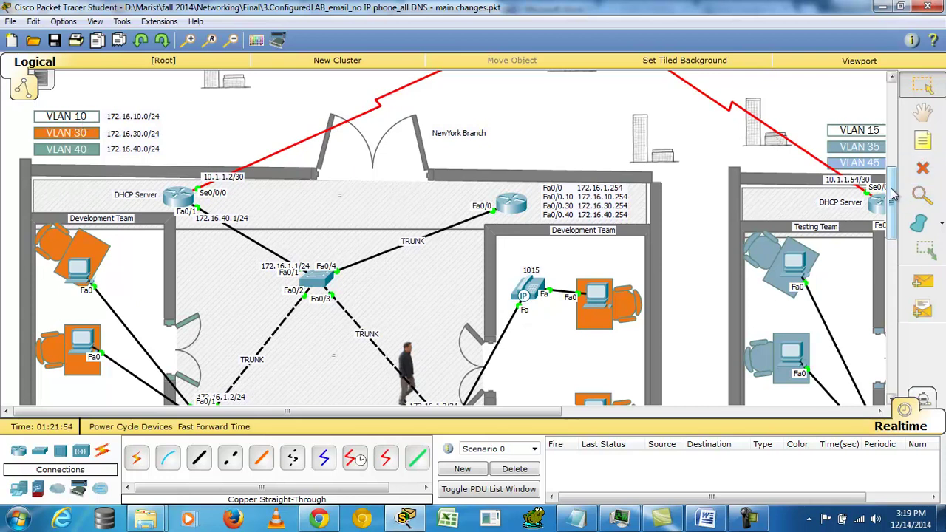
drag(895, 195, 895, 221)
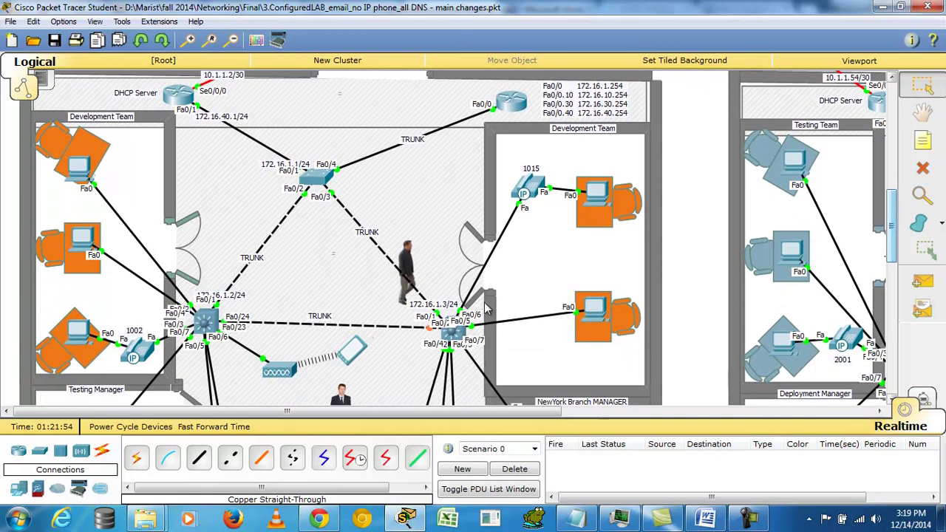
Step: Exit SW_NY_3's VLAN database and list VLANs: VOICE_WB Fa0/8, DATA1_WB Fa0/5–6, DATA2_WB Fa0/2–4, Fa0/7
click(460, 333)
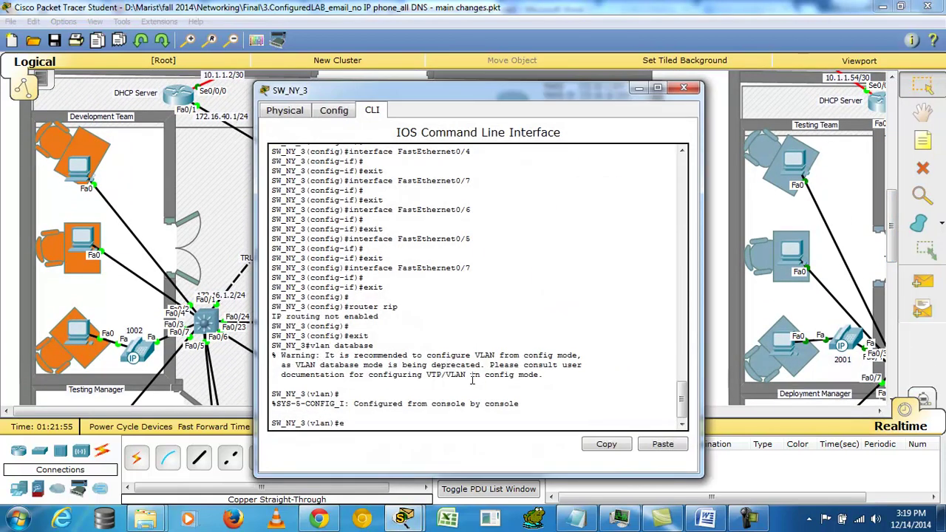
key(Return)
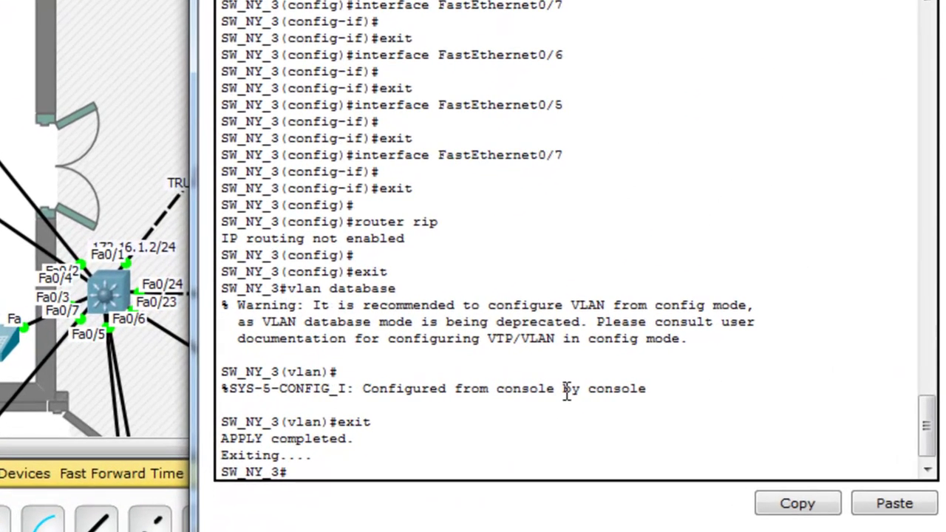
text(sh)
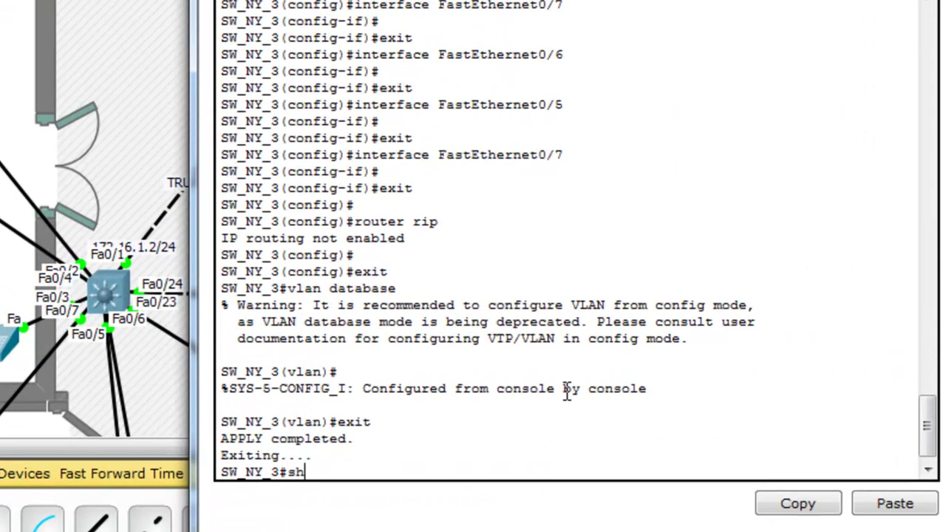
text( vlan br)
key(Return)
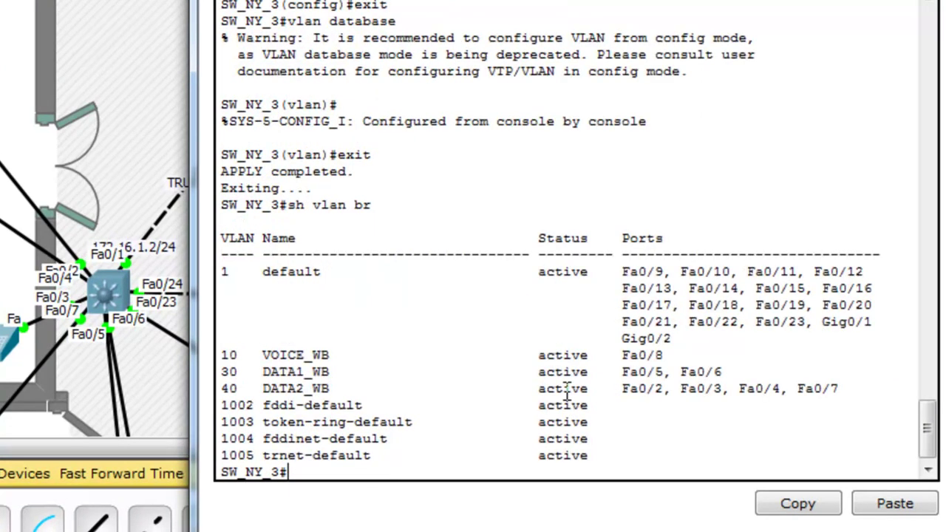
drag(223, 355, 342, 355)
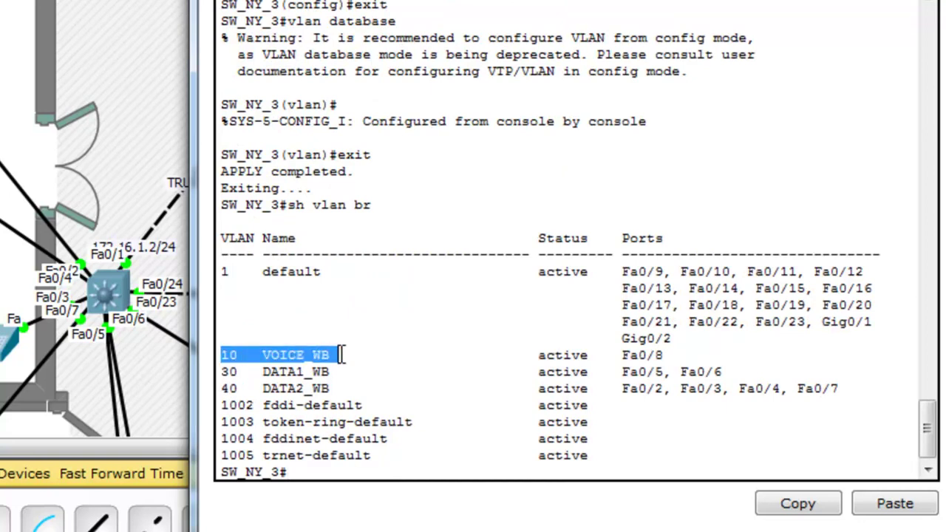
drag(339, 389, 221, 372)
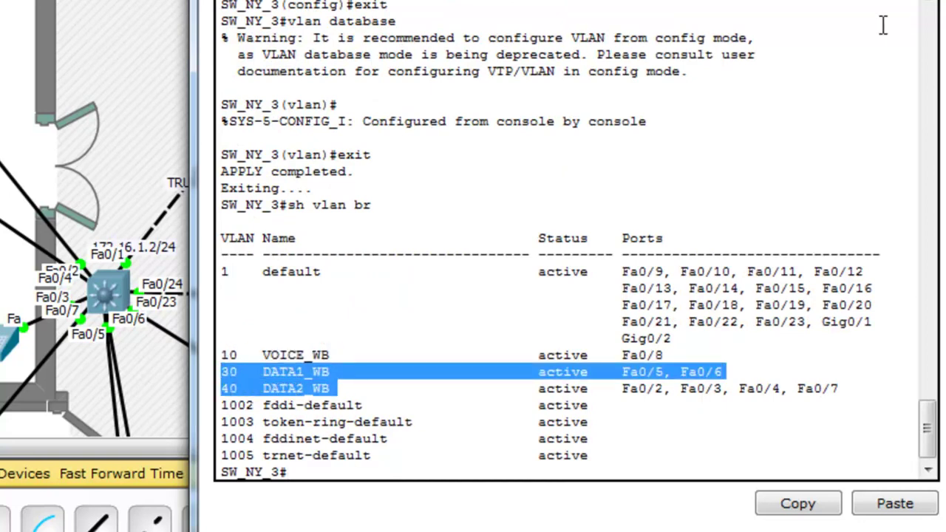
key(alt+F4)
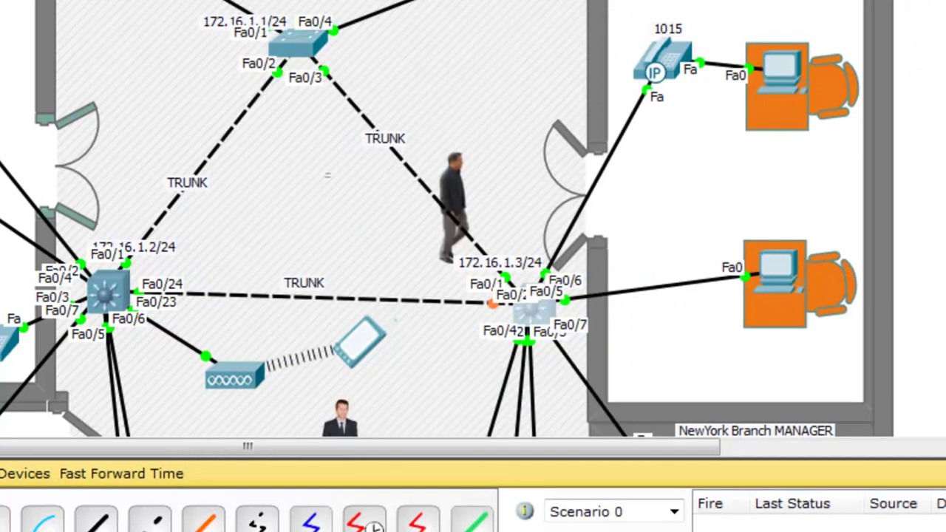
scroll(436, 219, down, 10)
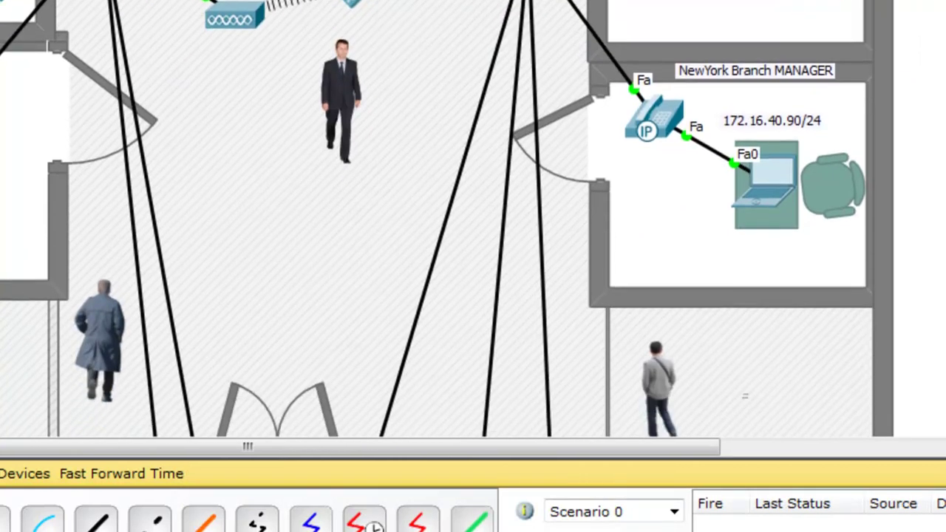
scroll(746, 198, up, 10)
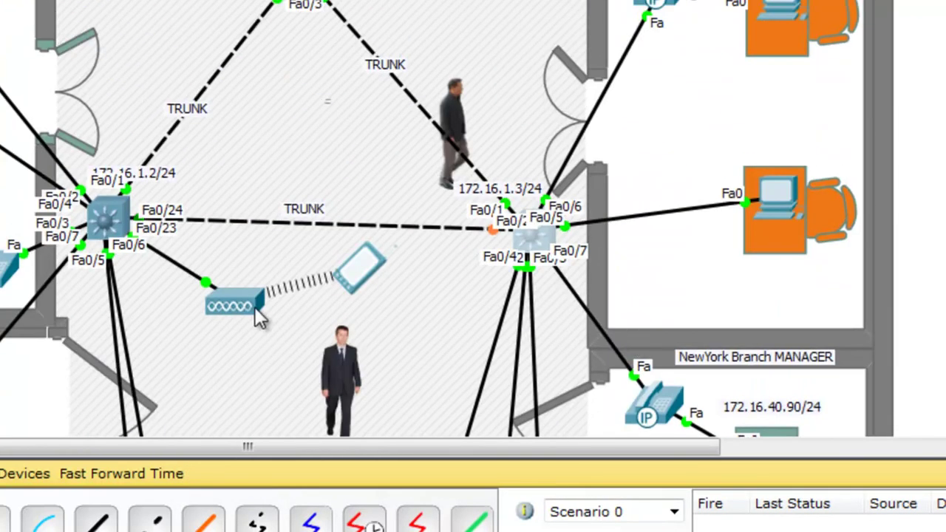
drag(254, 306, 213, 306)
mouse_move(356, 279)
mouse_down()
mouse_move(384, 320)
mouse_move(360, 277)
mouse_up()
mouse_move(360, 278)
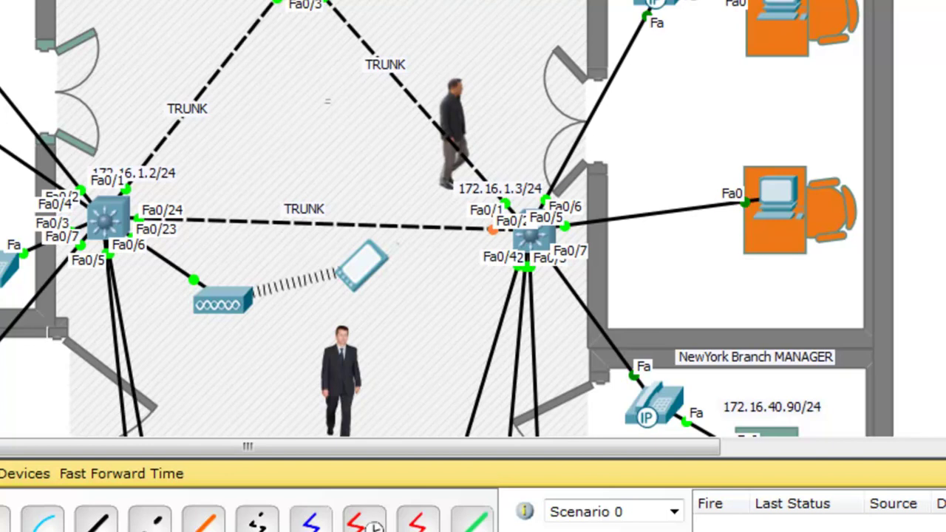
scroll(473, 219, up, 5)
scroll(473, 219, up, 3)
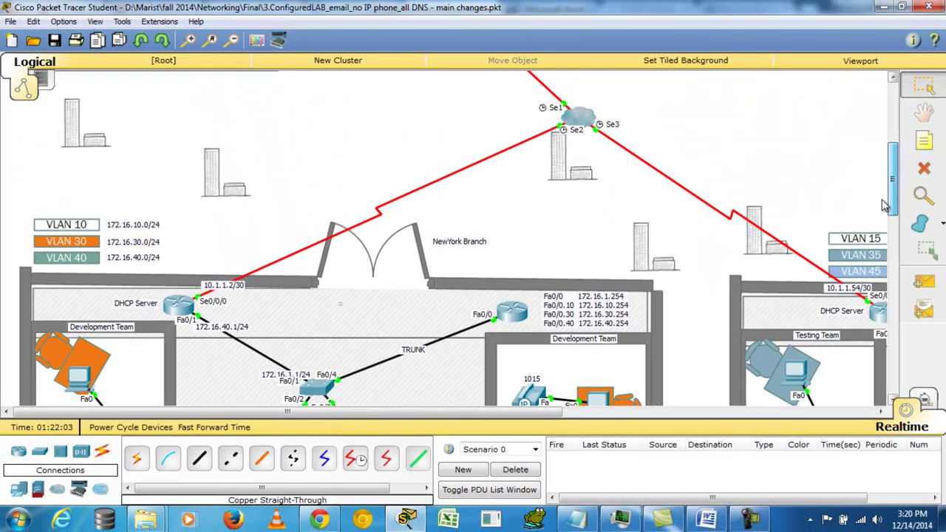
drag(885, 206, 887, 272)
scroll(889, 272, up, 4)
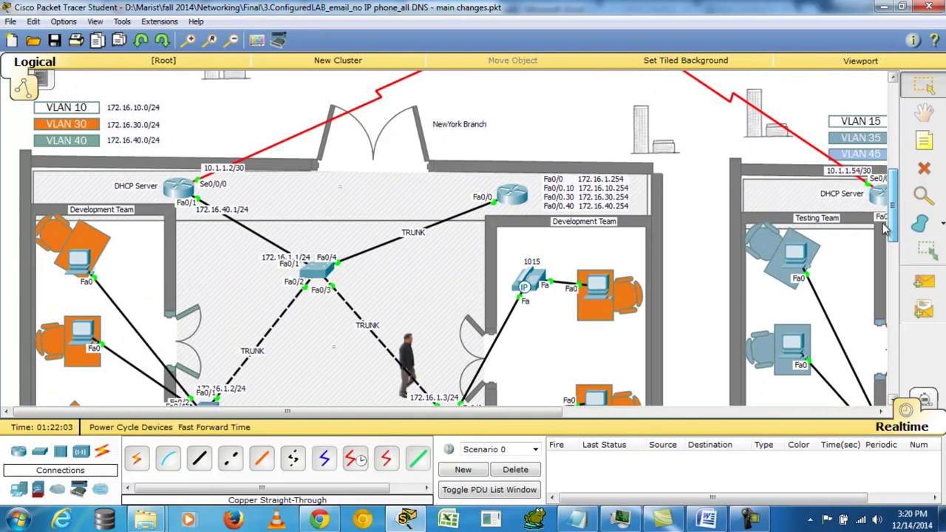
click(177, 191)
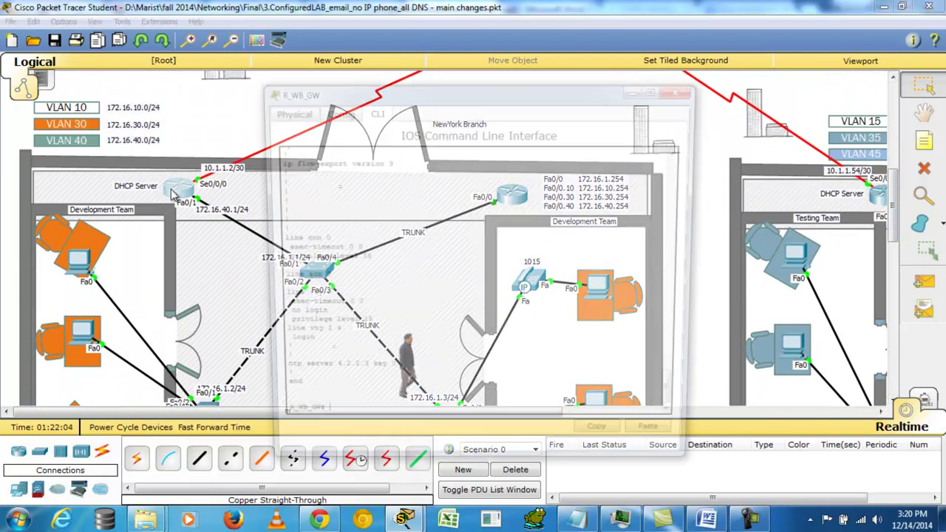
click(685, 89)
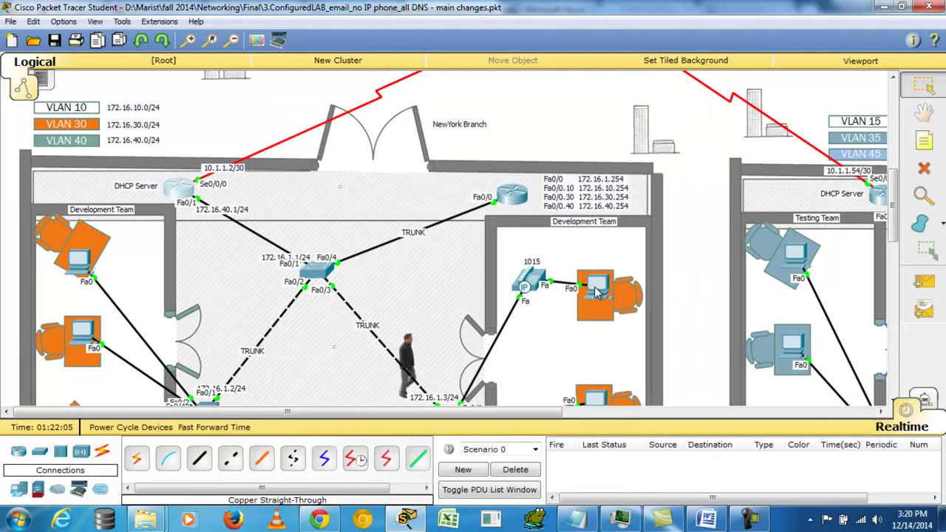
click(596, 286)
click(383, 114)
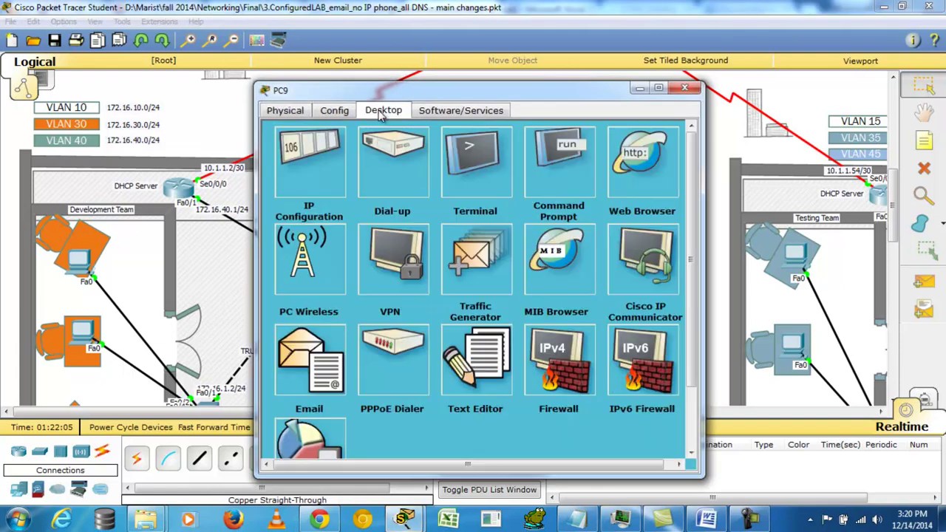
click(322, 161)
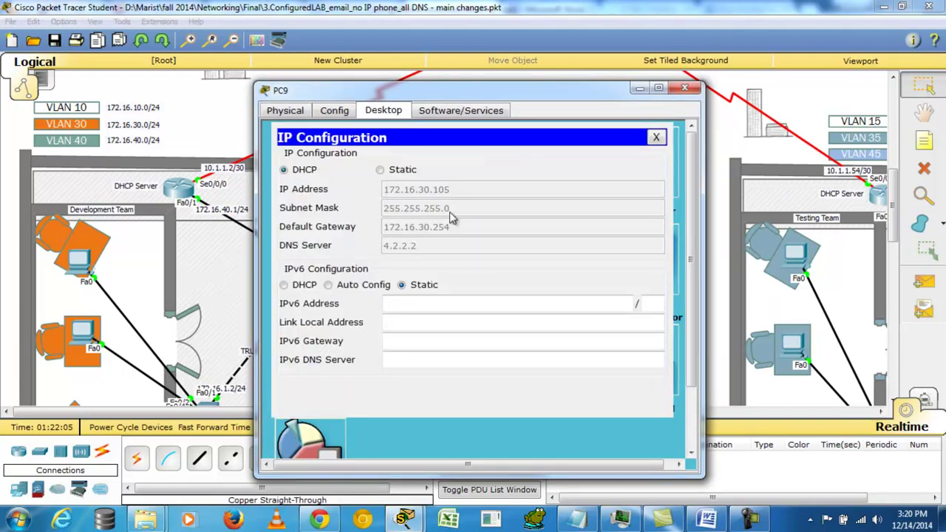
click(686, 90)
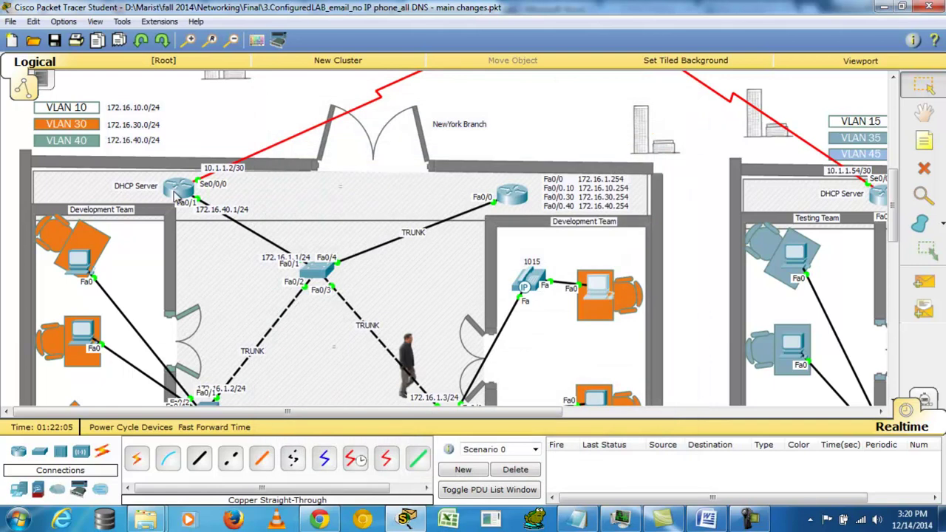
Step: Display R_WB_GW's running configuration with 'sh run' and page down to the DHCP pools
click(598, 287)
key(Return)
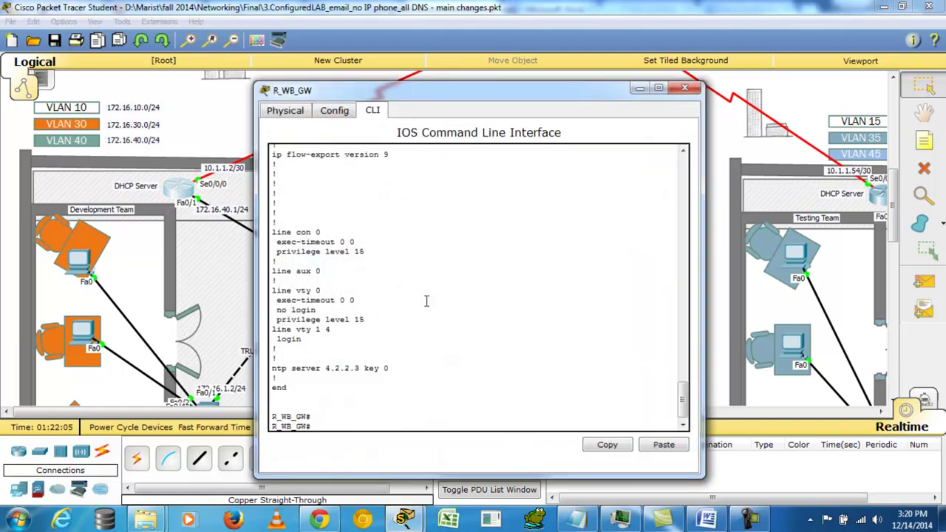
text(sh run)
key(Return)
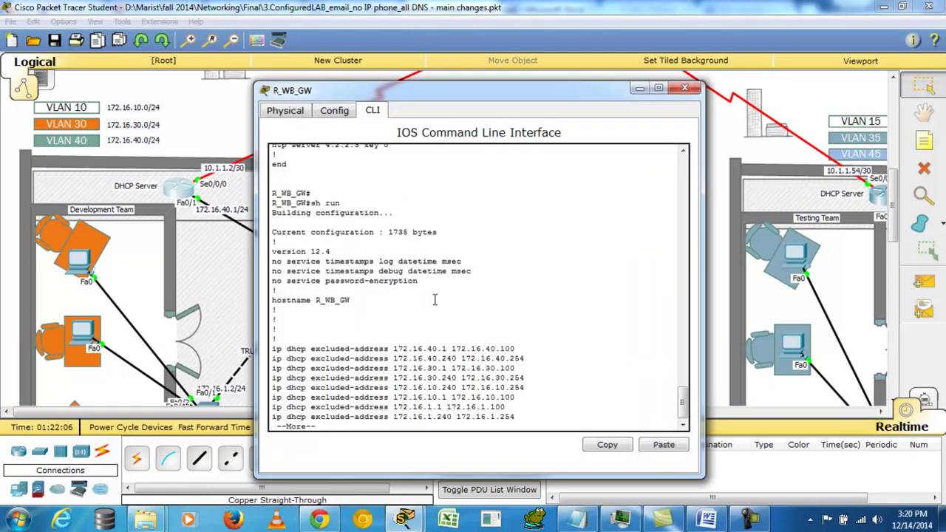
key(space)
key(space)
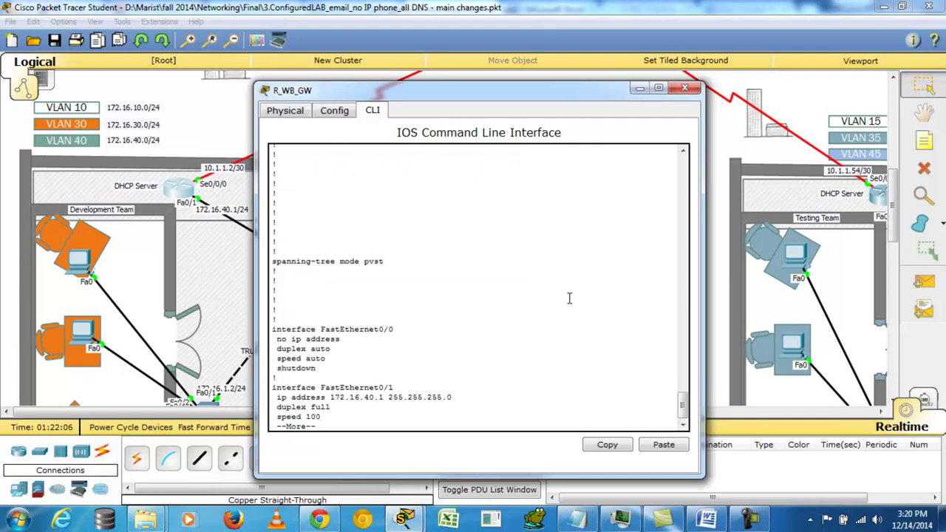
drag(684, 407, 706, 383)
scroll(283, 290, down, 1)
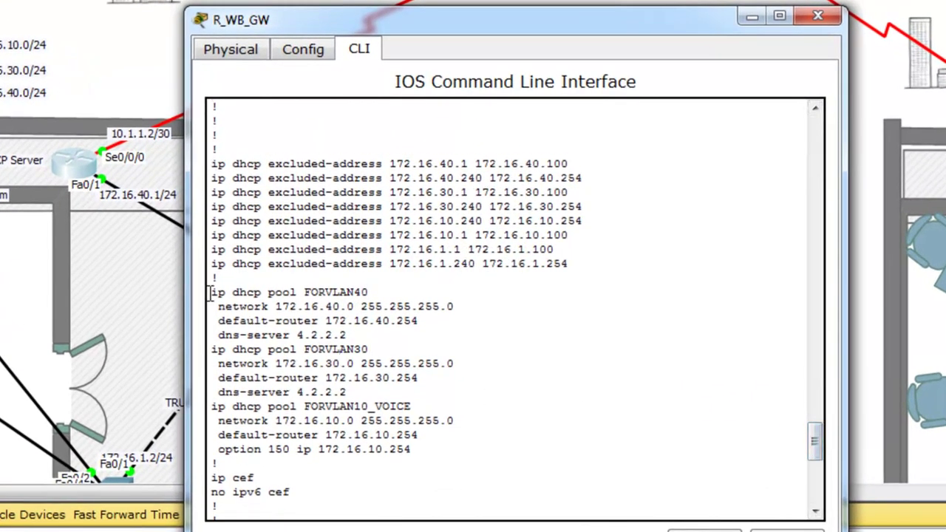
Step: Highlight the three DHCP pools, then the FORVLAN10_VOICE pool and its default-router line
drag(212, 291, 446, 453)
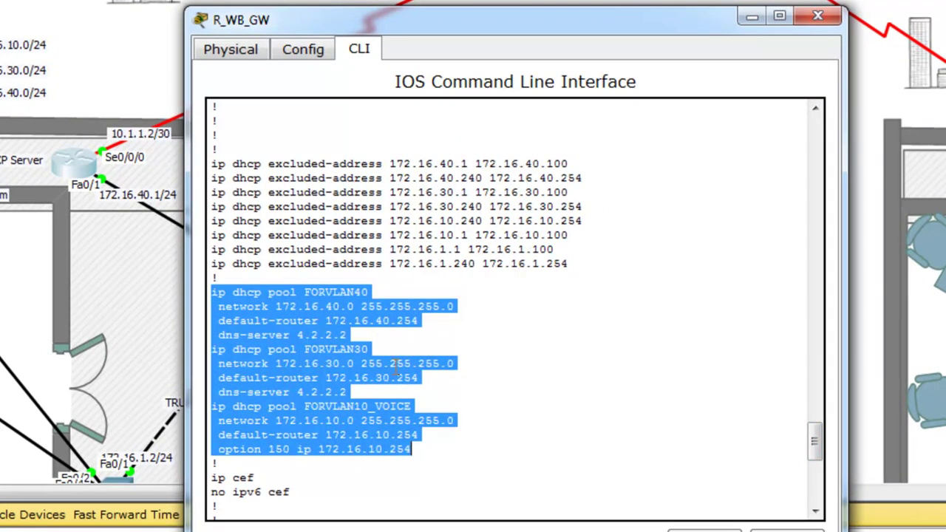
click(392, 366)
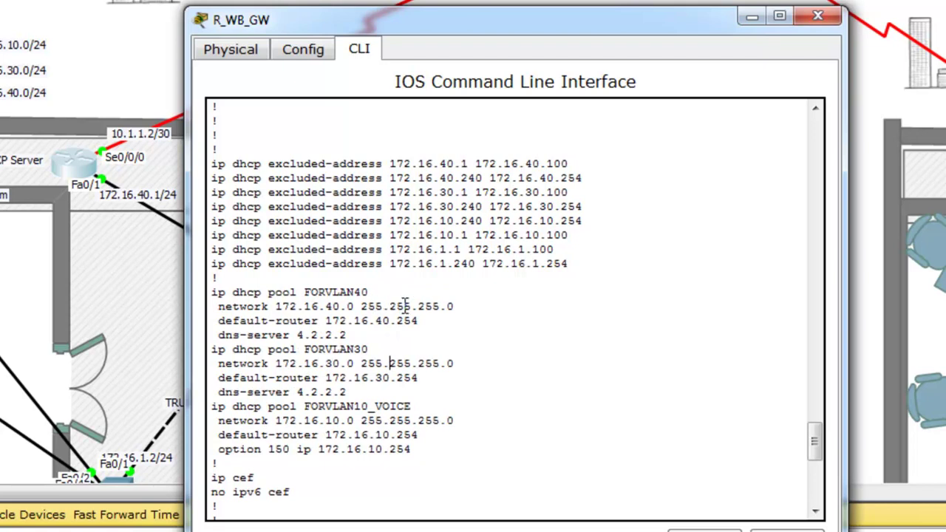
drag(411, 407, 208, 409)
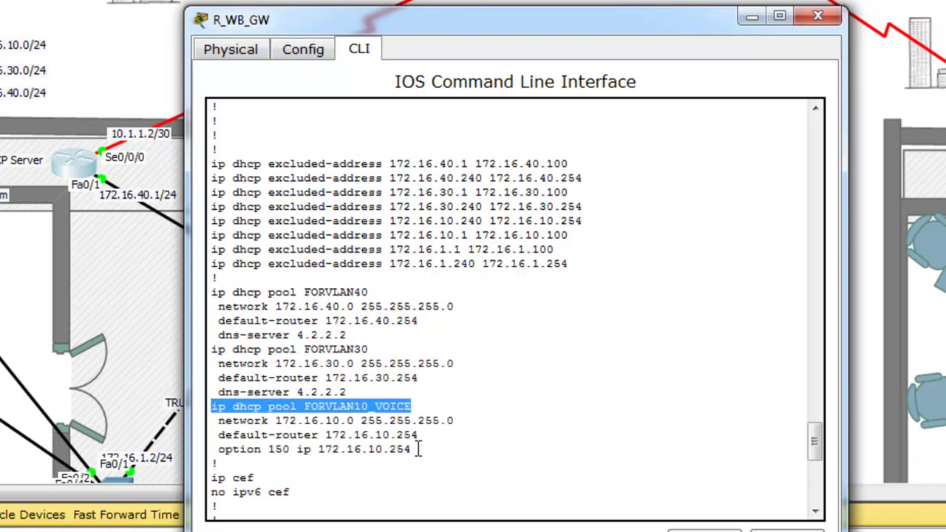
drag(420, 437, 212, 436)
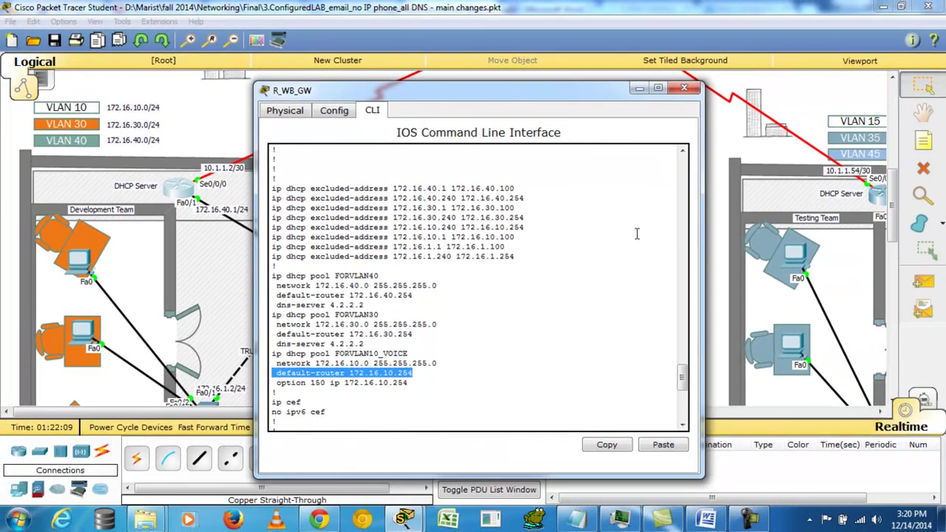
click(684, 88)
Step: On the NewYork manager's laptop, start a new email addressed to the Chicago manager
drag(530, 415, 499, 414)
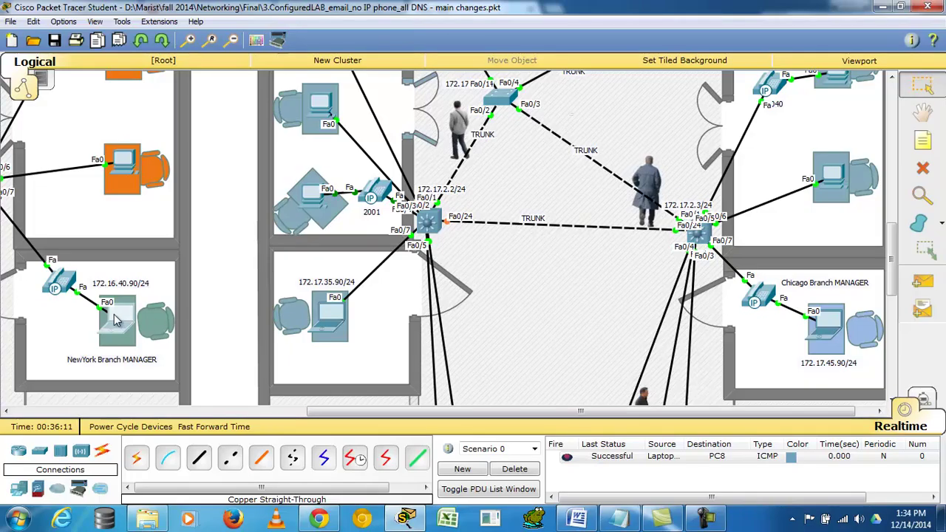
click(119, 321)
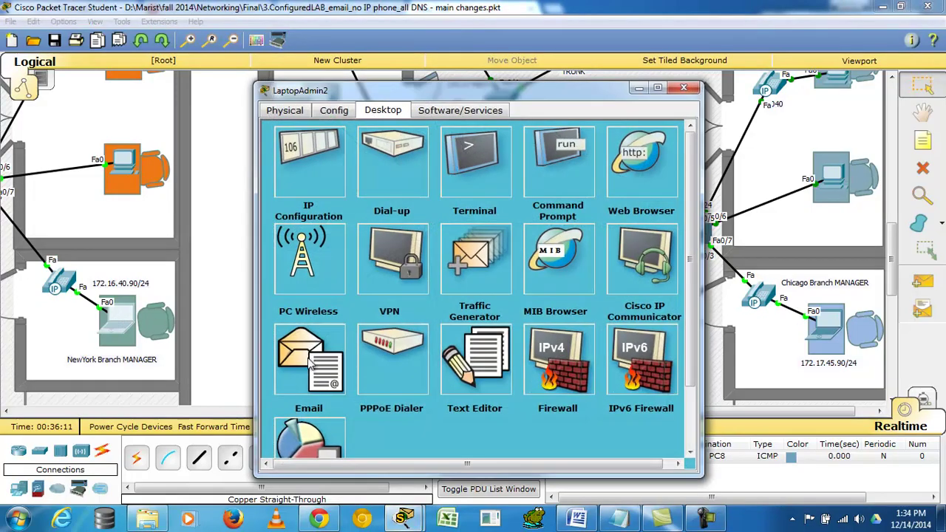
click(310, 361)
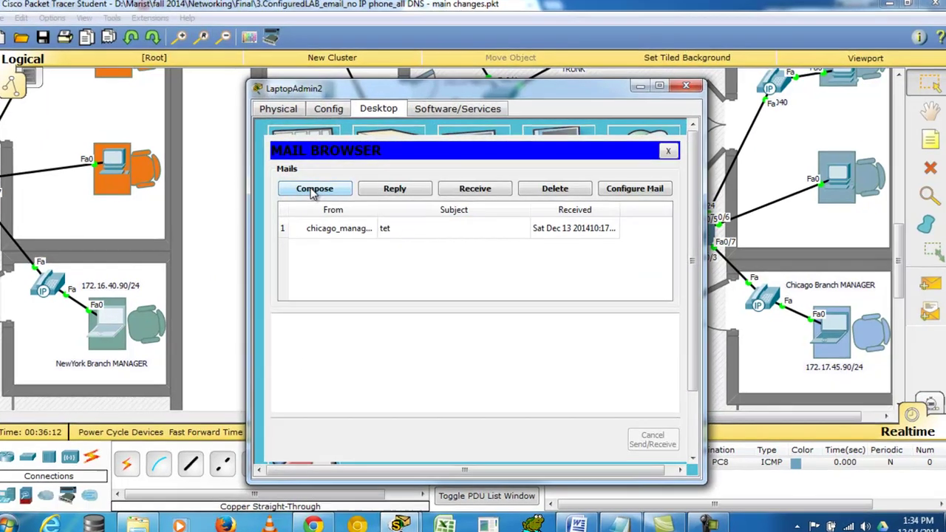
click(314, 190)
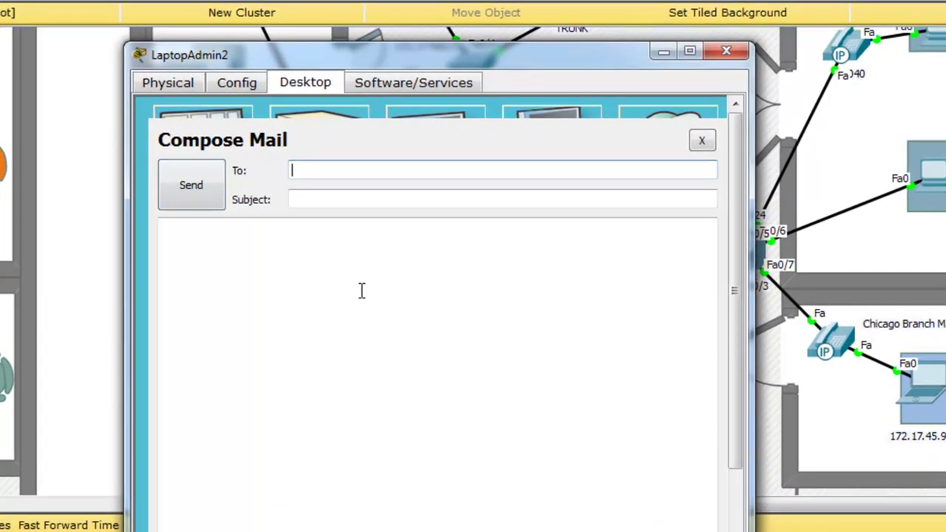
text(chicago_manager@m)
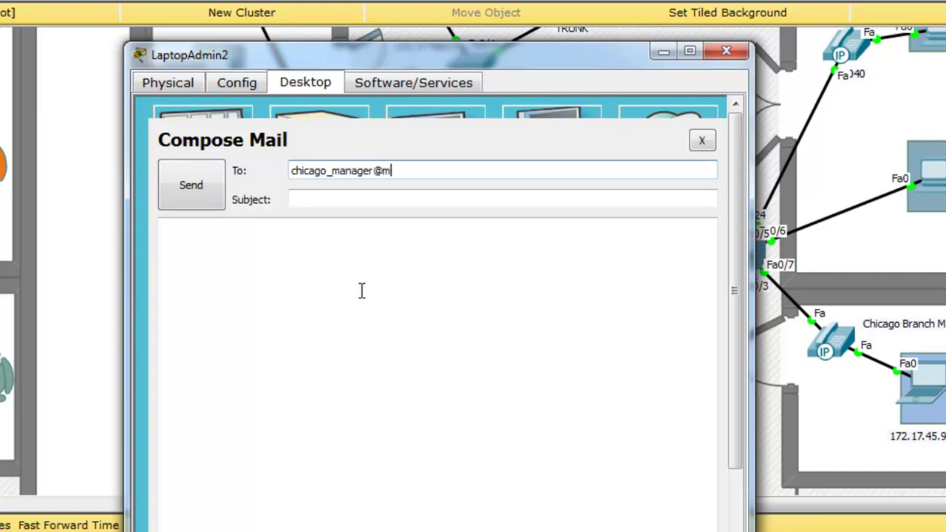
text(ycompany.com)
key(Tab)
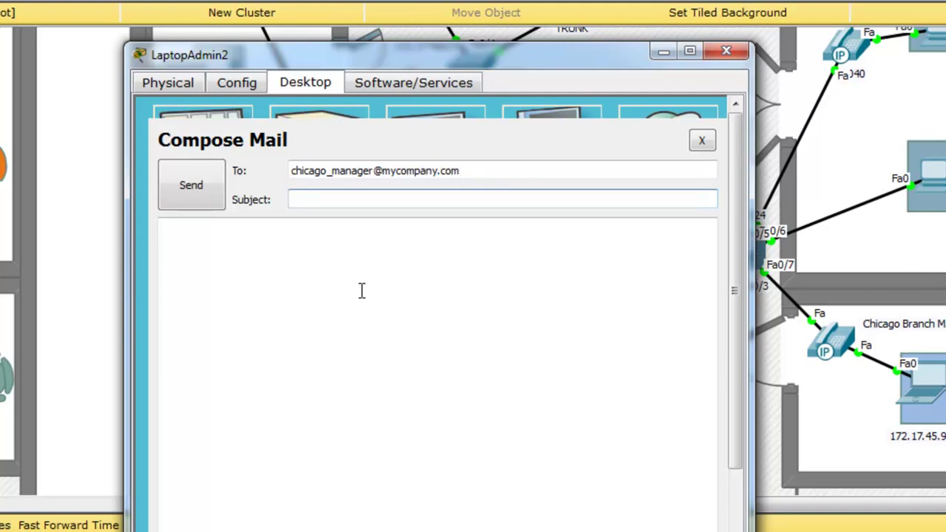
Step: Send it with subject 'Project Status' and body 'What is the status of the project' after a greeting
text(Project)
key(Tab)
text(wha)
key(BackSpace)
key(BackSpace)
key(BackSpace)
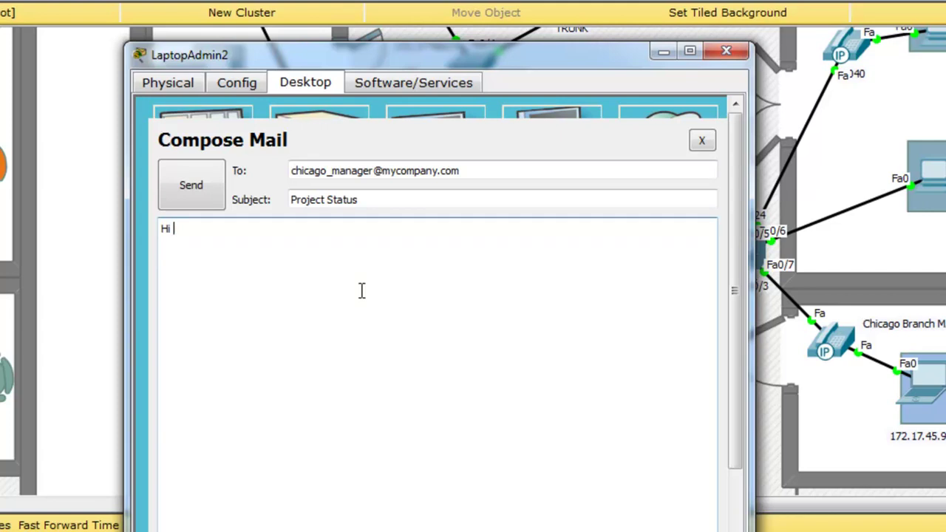
text(Anderson,)
key(Return)
key(Return)
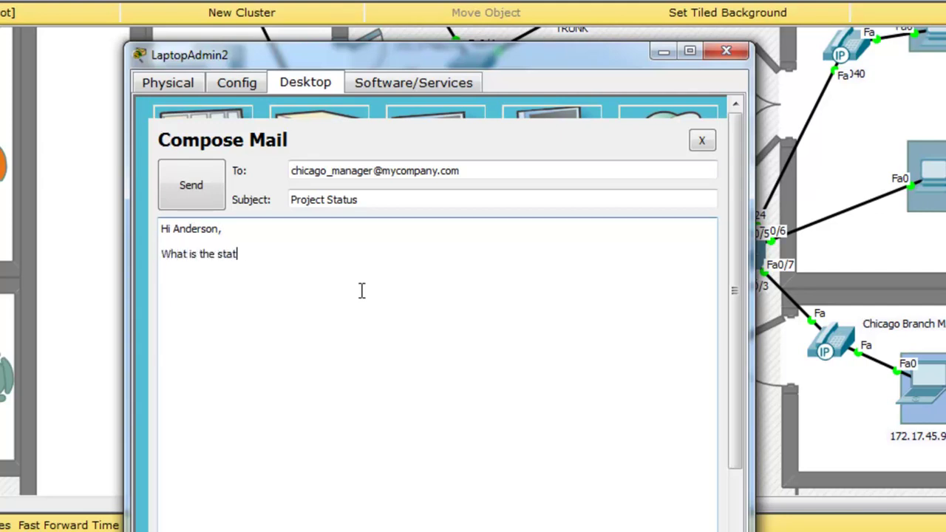
text(What is the status of the project?)
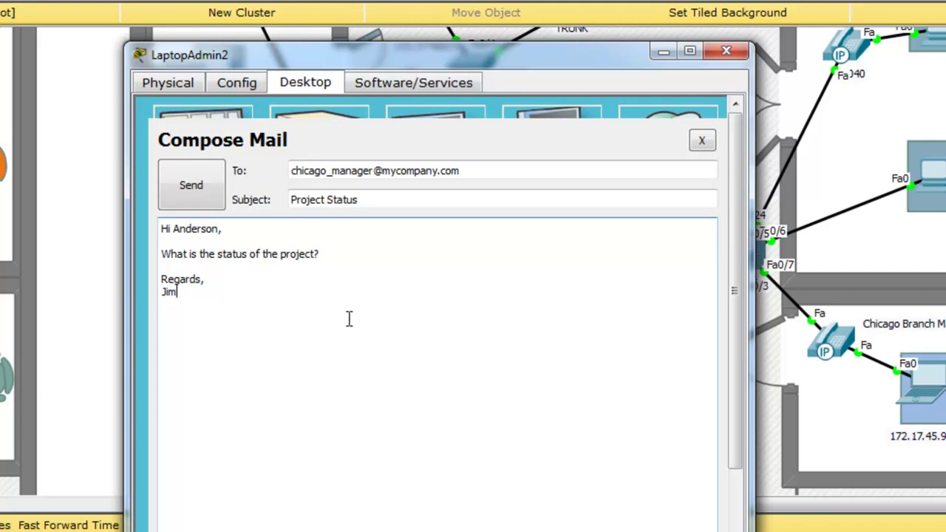
click(186, 185)
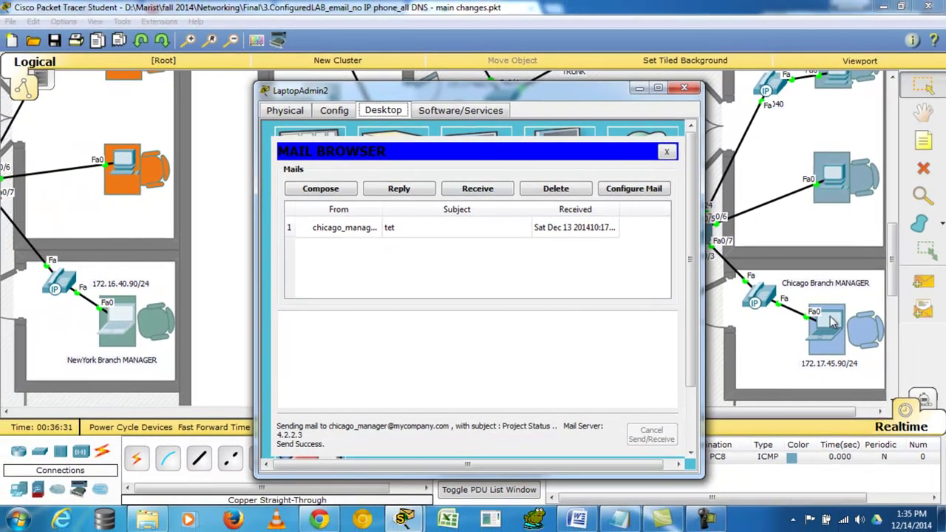
Step: On LaptopAdmin4, receive new mail and open the Project Status message from New York
click(829, 319)
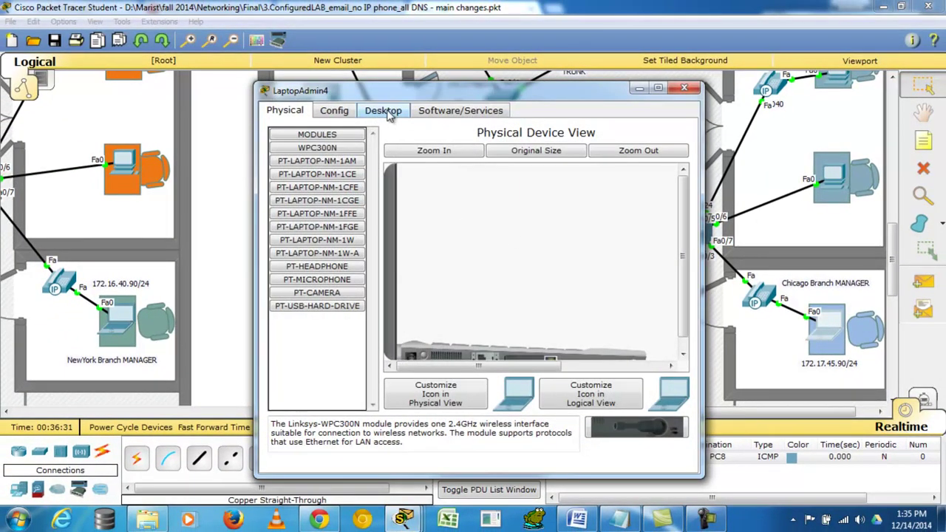
click(383, 110)
click(314, 358)
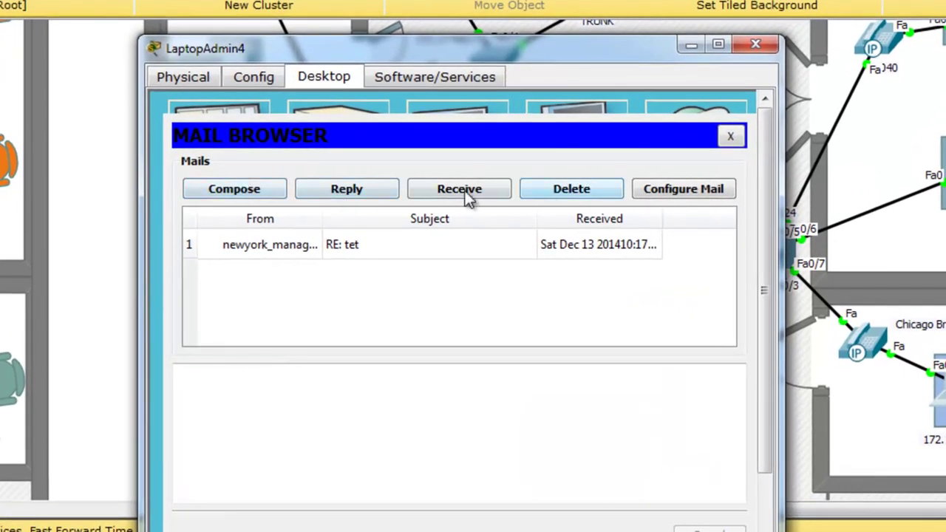
click(459, 190)
double_click(266, 252)
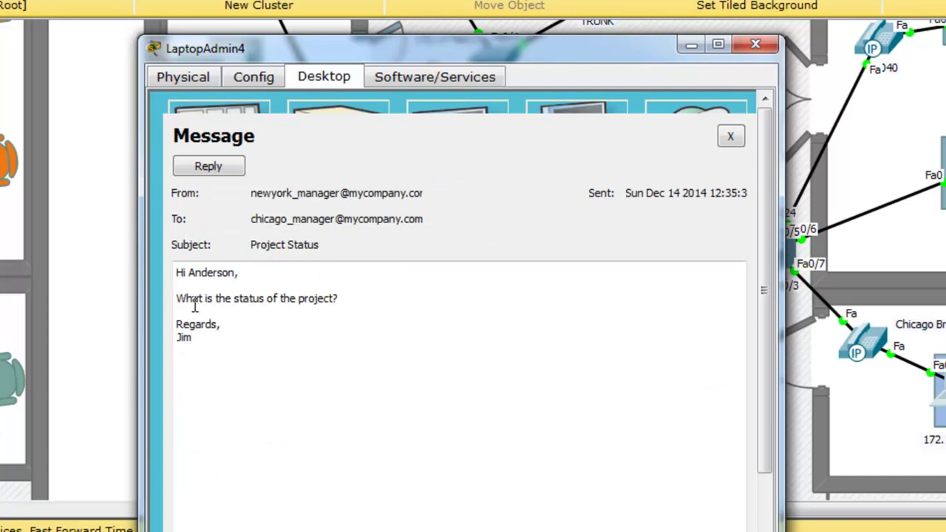
Step: Send a reply with a greeting, 'Almost we have complete..' and a signature line
click(208, 167)
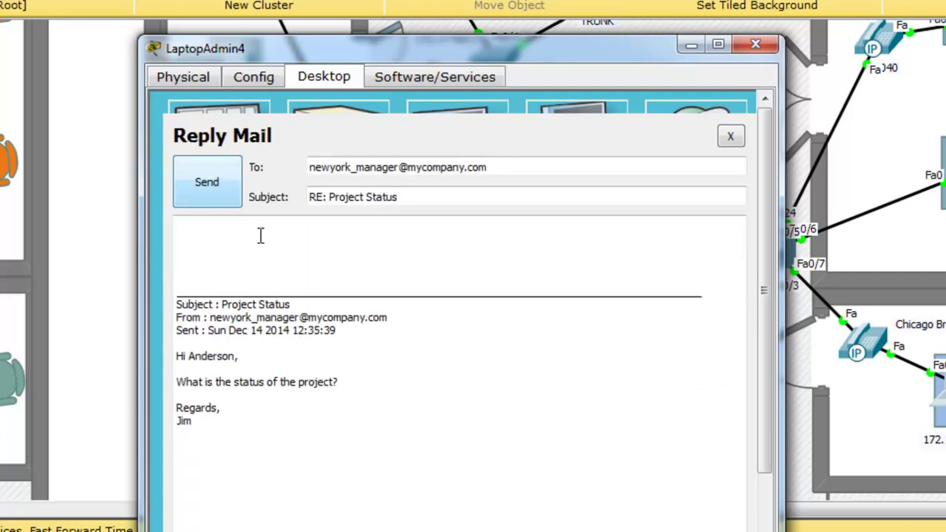
click(218, 233)
text(Hi Jim,)
key(Return)
key(Return)
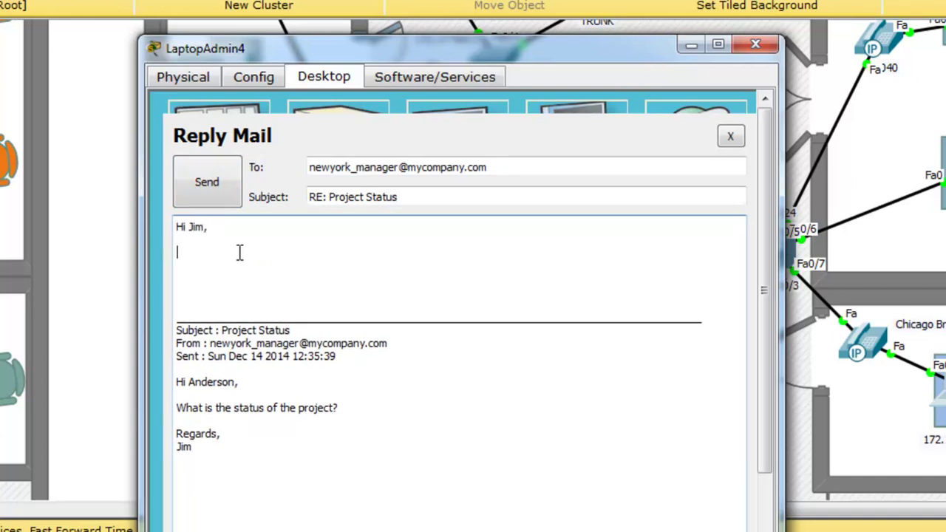
text(Almost we have completed the project)
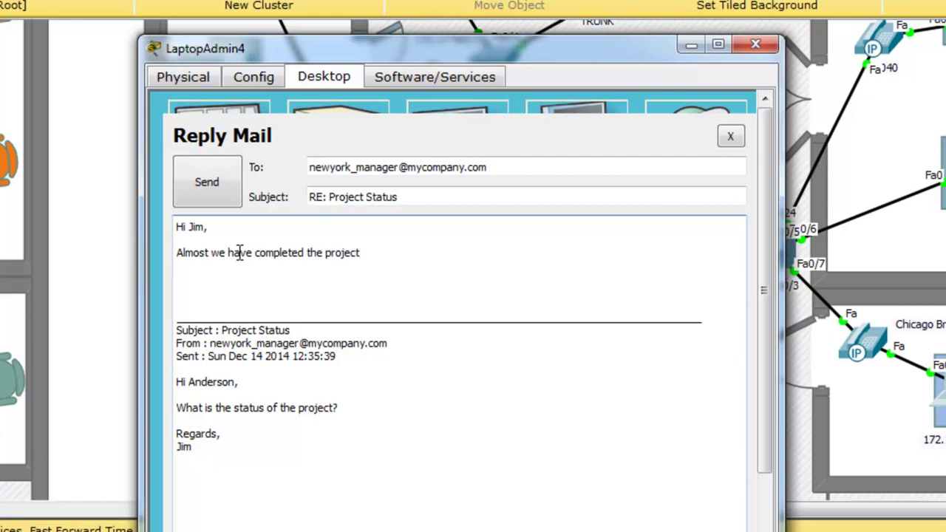
text(..)
key(Return)
key(Return)
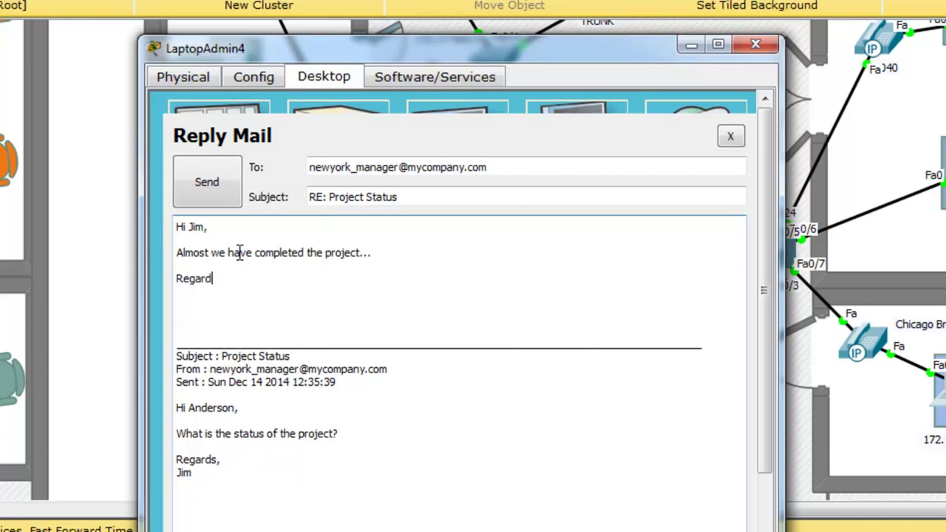
key(Return)
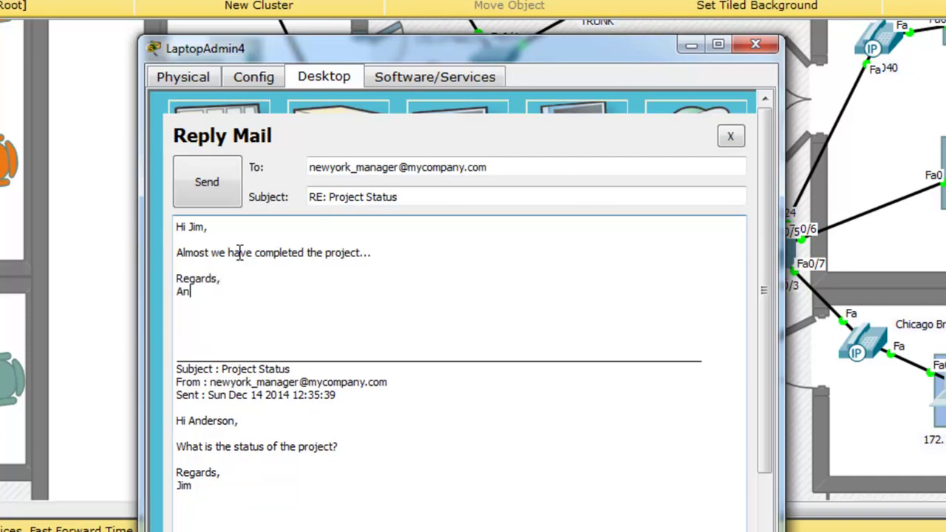
click(211, 185)
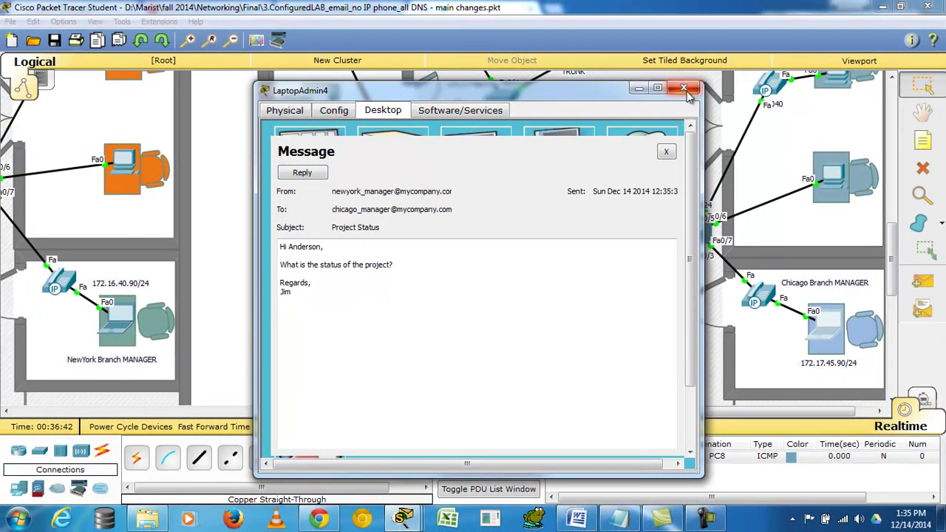
Step: On the New York laptop, receive and open the 'RE: Project Status' reply and read its text
click(120, 317)
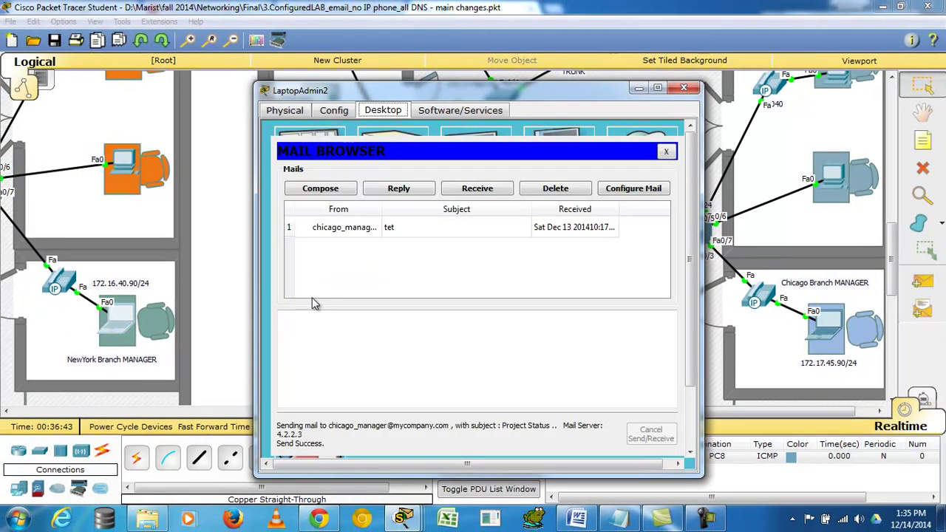
click(478, 190)
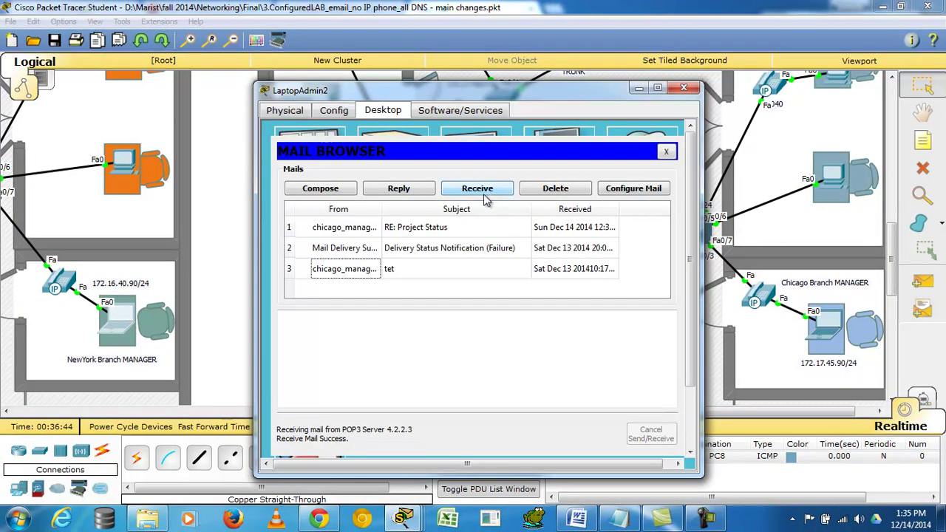
double_click(425, 228)
drag(320, 292, 333, 285)
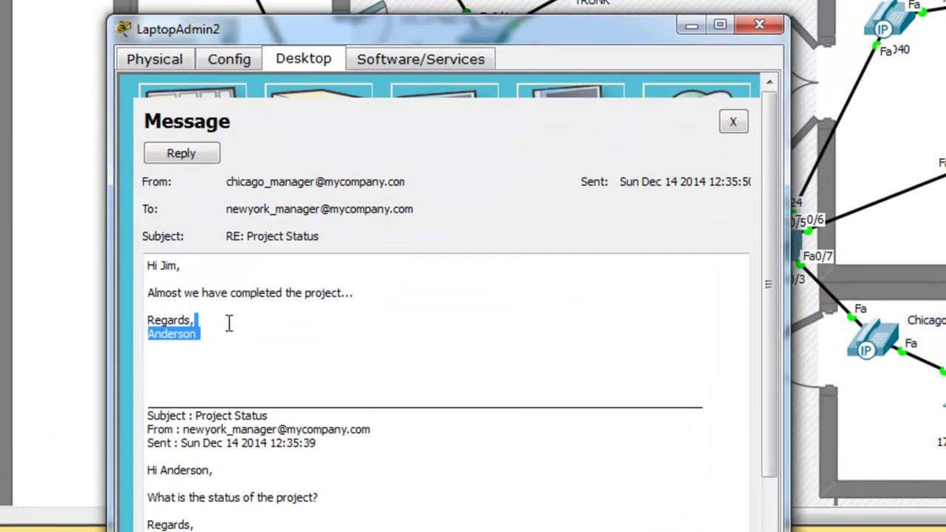
drag(230, 324, 140, 264)
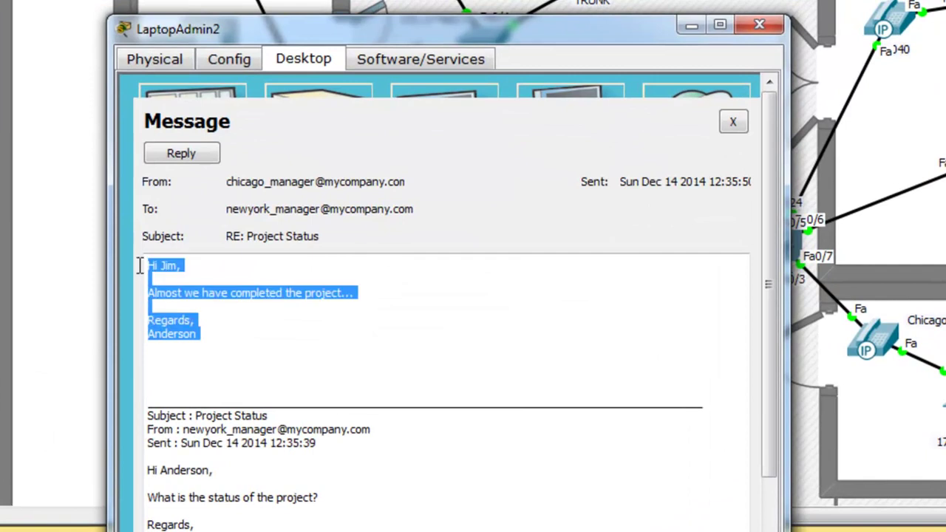
click(244, 395)
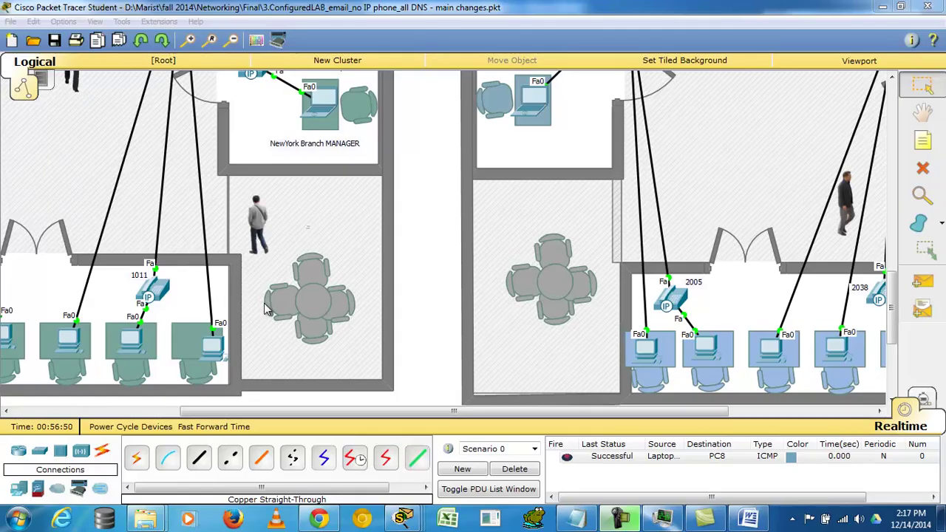
Step: Open the GUI views of IP phones 1011 and 2005 and arrange them side by side
click(157, 292)
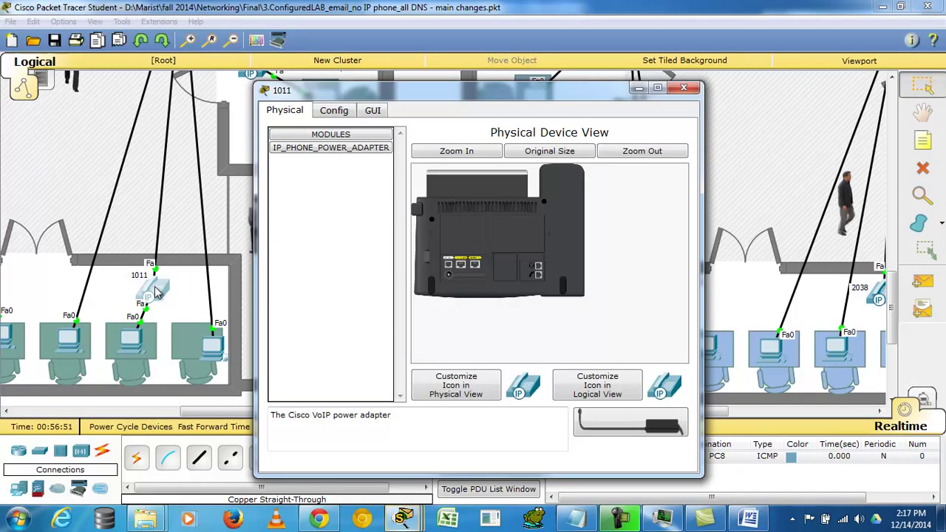
click(369, 111)
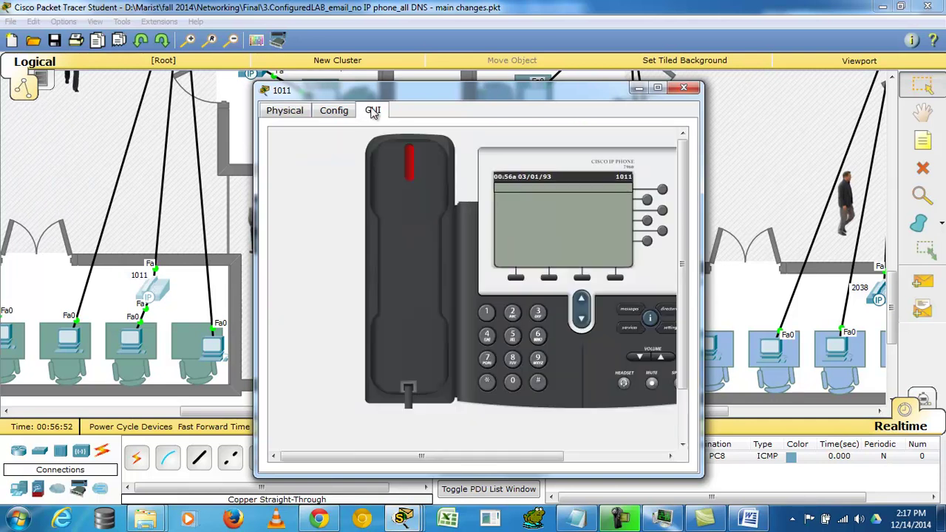
drag(419, 92, 351, 89)
drag(479, 95, 364, 79)
click(677, 302)
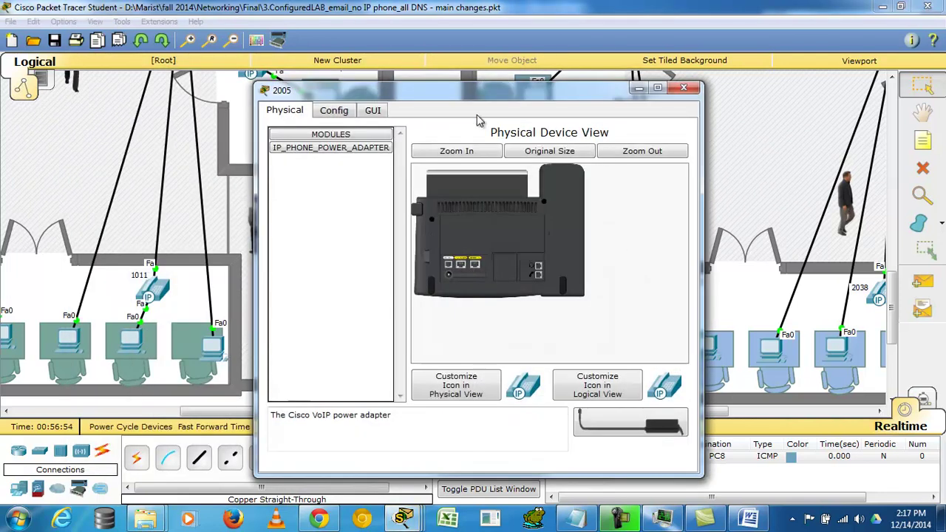
click(371, 111)
drag(367, 98, 528, 81)
key(Escape)
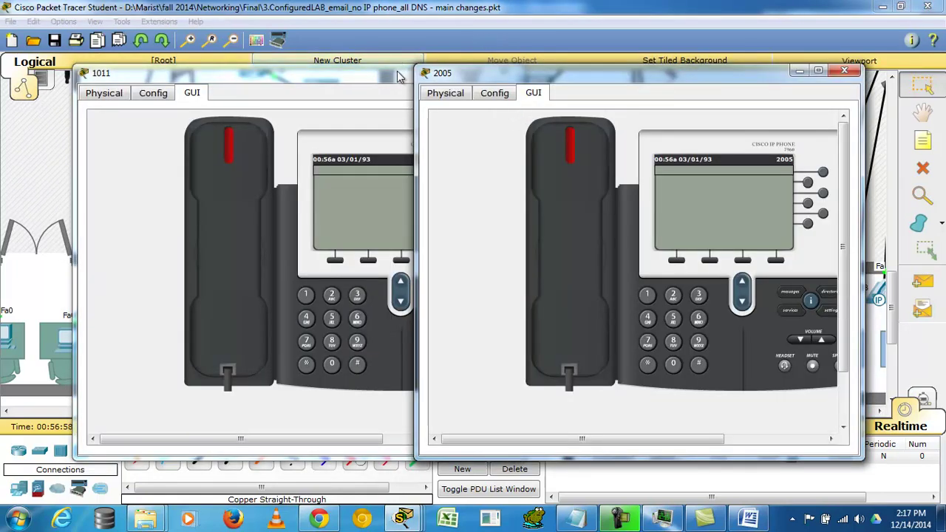
drag(400, 71, 350, 73)
drag(523, 70, 591, 70)
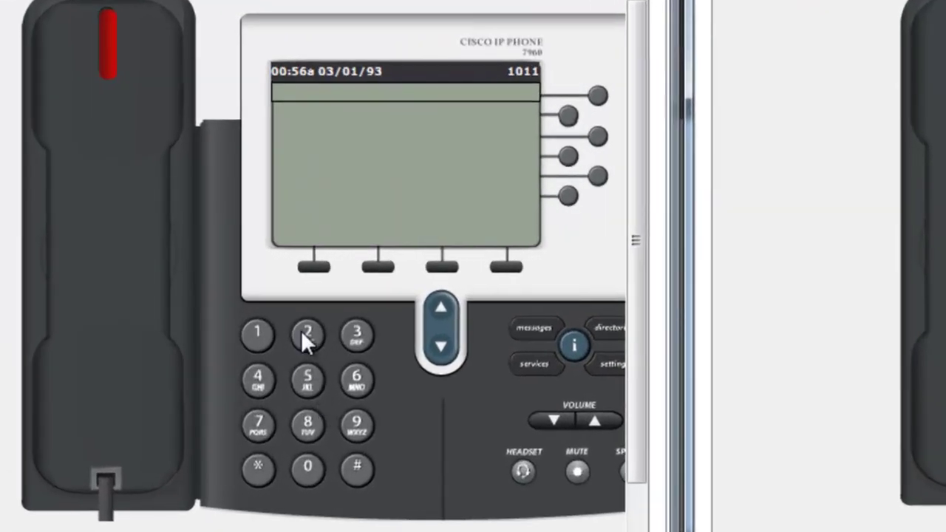
Step: Dial 2005 from phone 1011 and answer on phone 2005 so the call connects
click(301, 331)
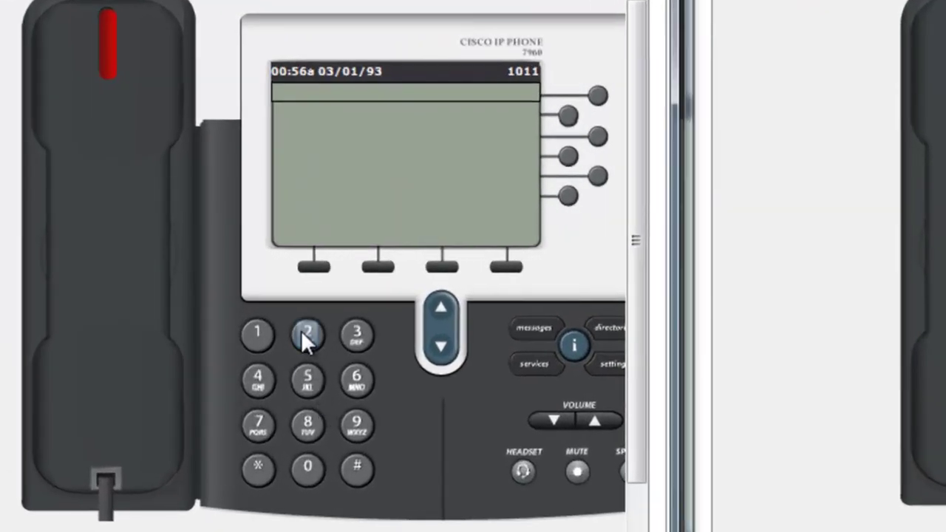
click(301, 472)
click(304, 379)
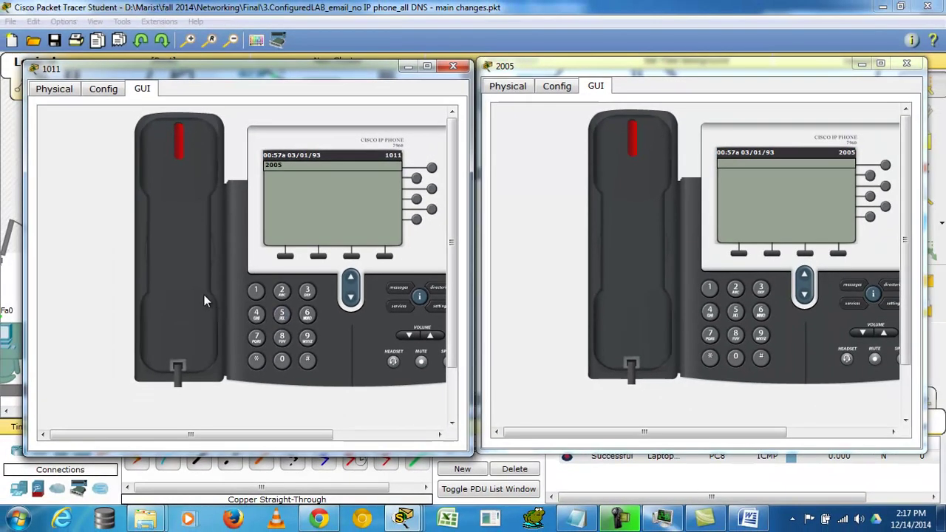
click(204, 295)
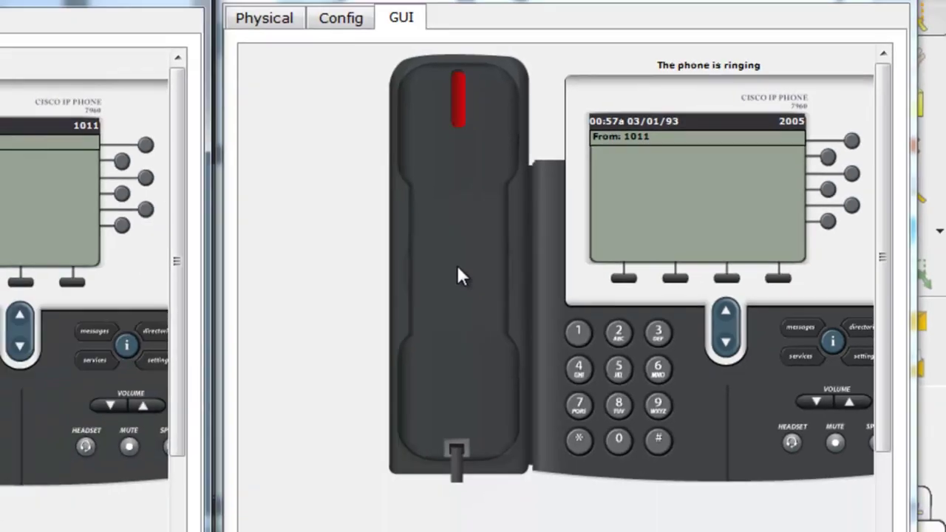
click(352, 277)
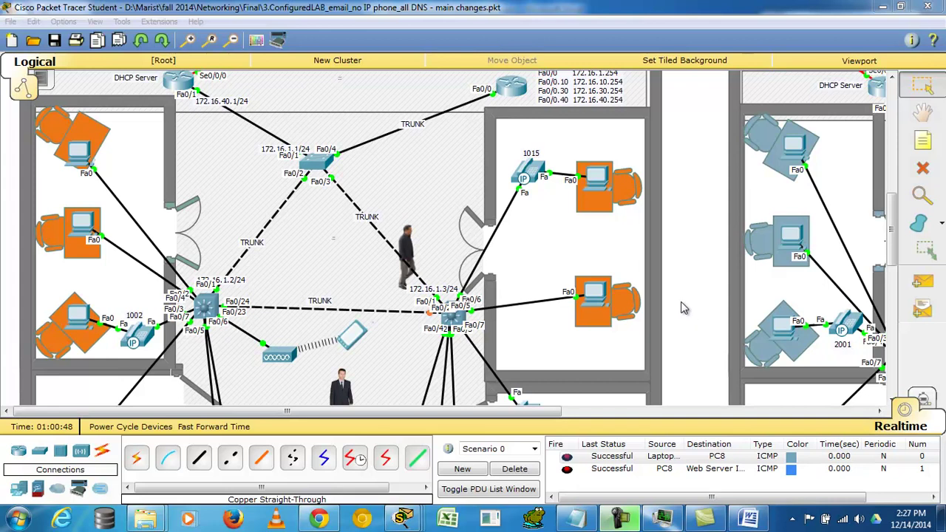
click(603, 303)
click(616, 163)
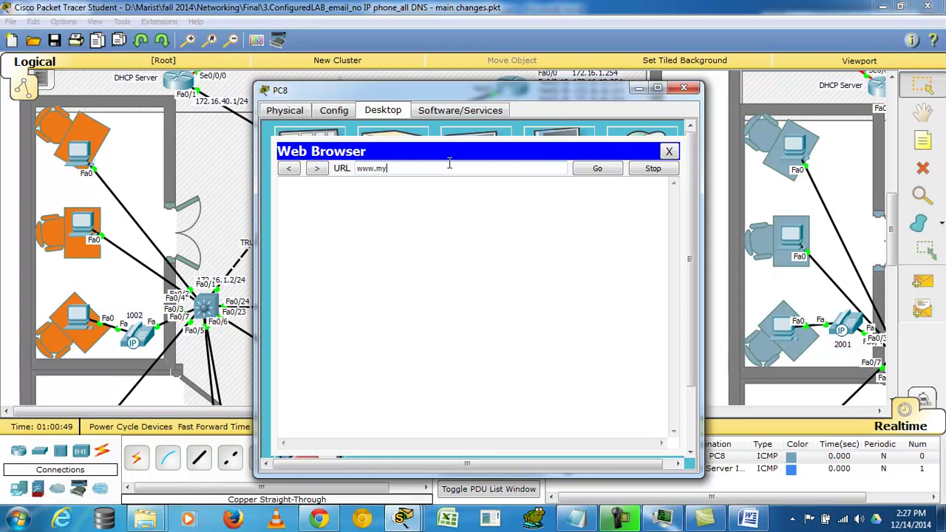
text(www.mycompany.com)
click(592, 169)
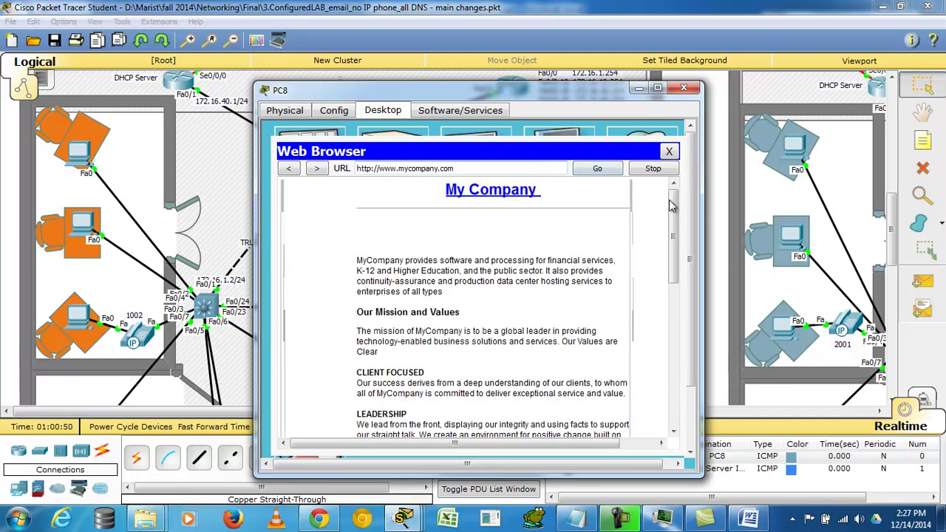
mouse_move(673, 208)
mouse_down()
mouse_move(666, 393)
mouse_move(657, 303)
mouse_move(674, 199)
mouse_up()
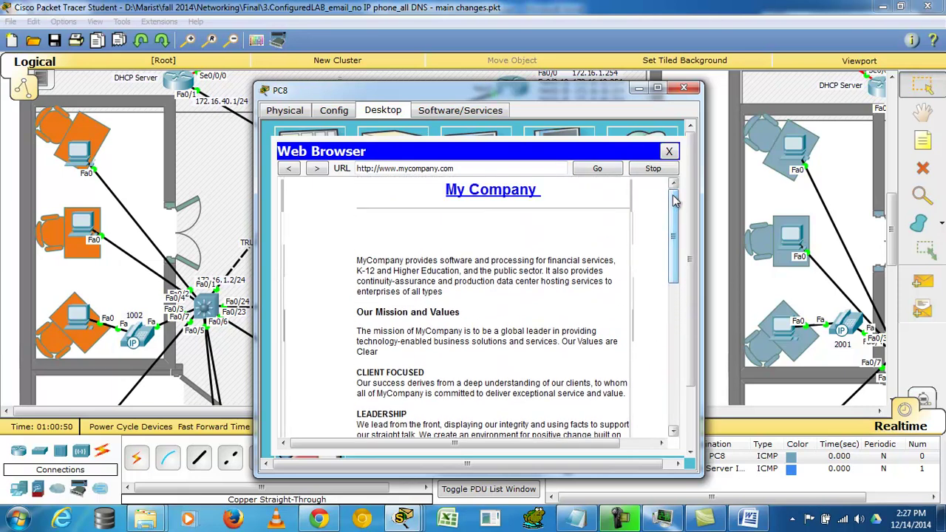
click(684, 88)
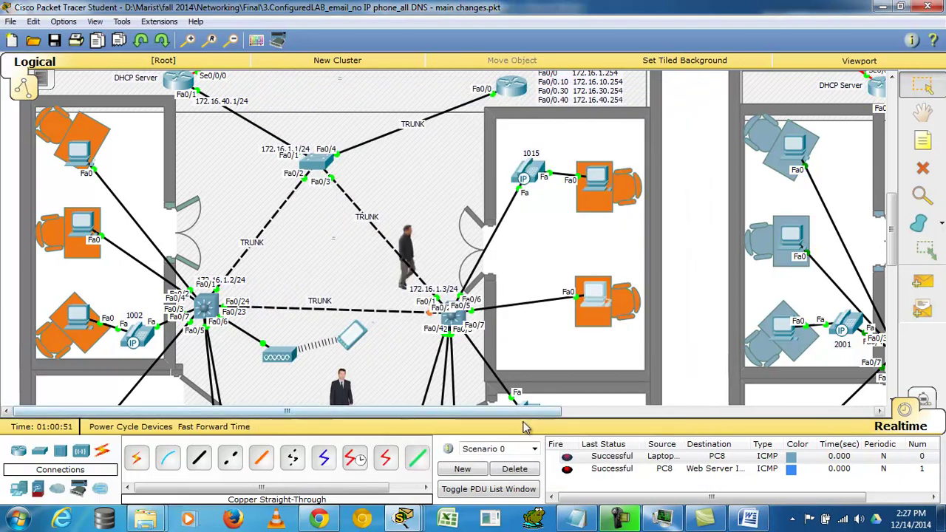
Step: Check Web Server INT's HTTP service (HTTP and HTTPS on) and inspect the index.html source
drag(527, 411, 802, 407)
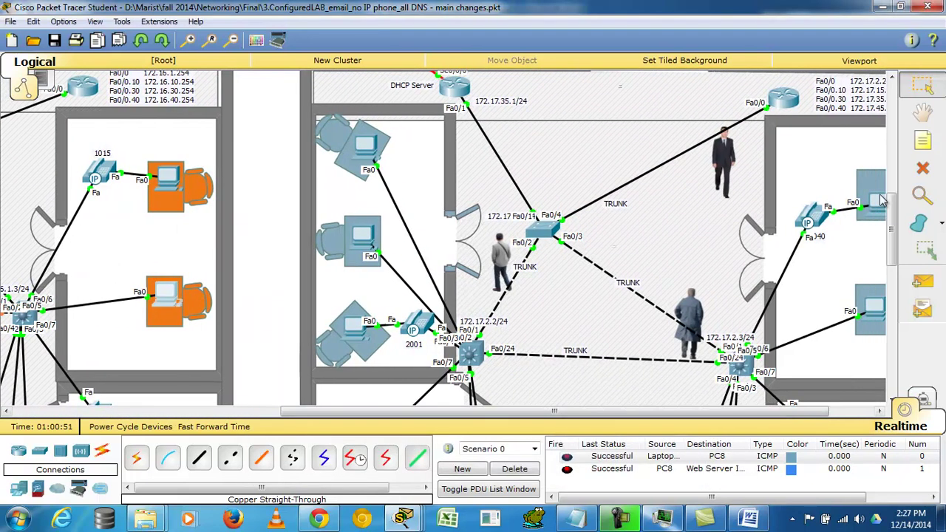
drag(891, 214, 891, 111)
click(791, 250)
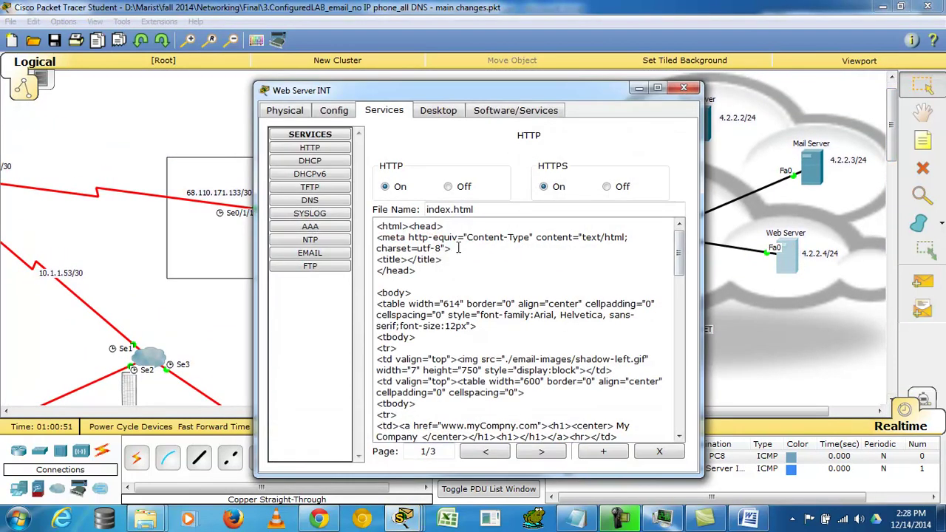
drag(378, 224, 653, 435)
click(643, 287)
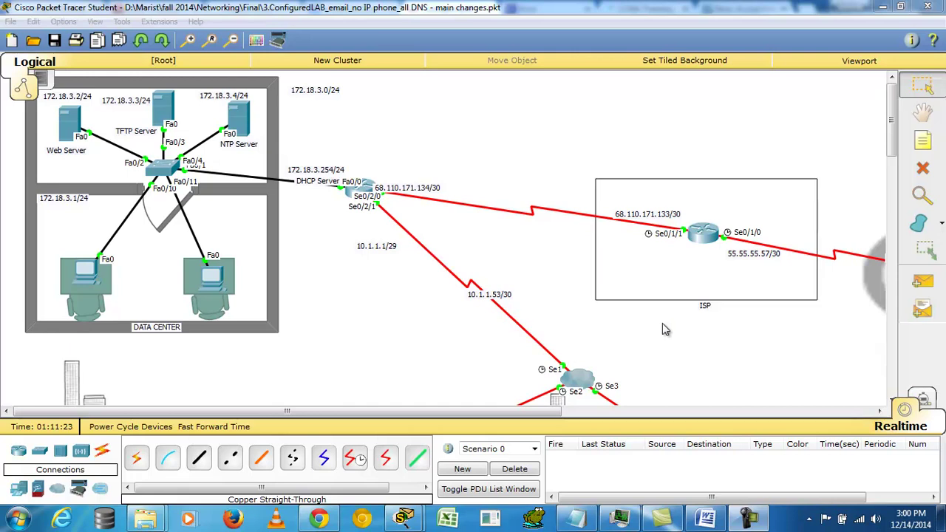
click(370, 187)
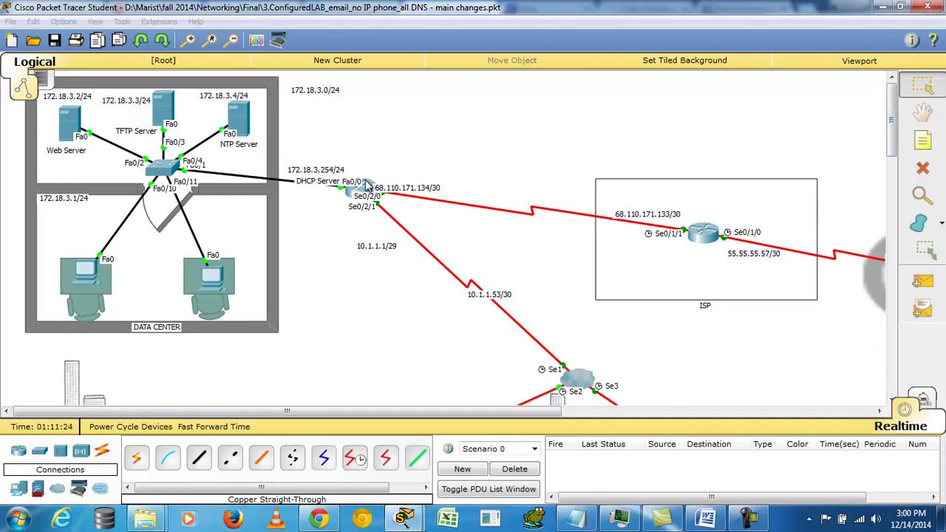
drag(515, 263, 711, 392)
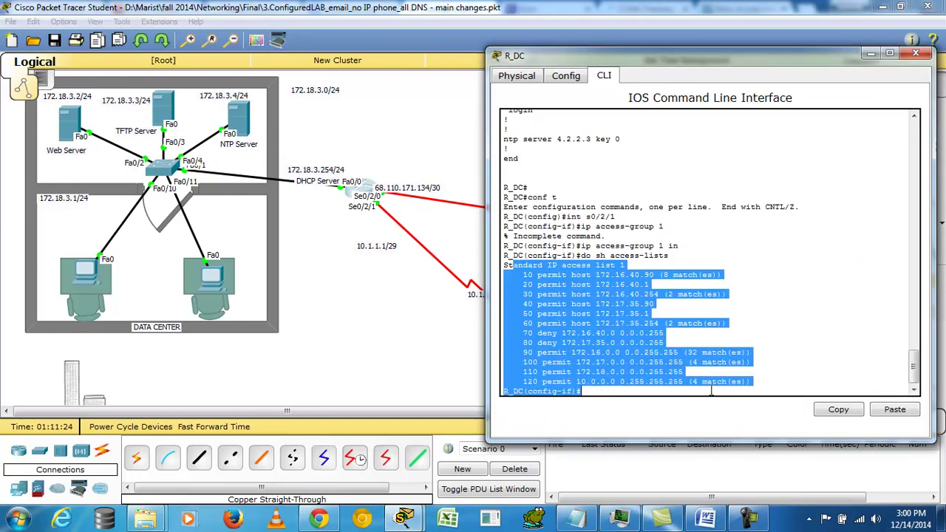
click(917, 56)
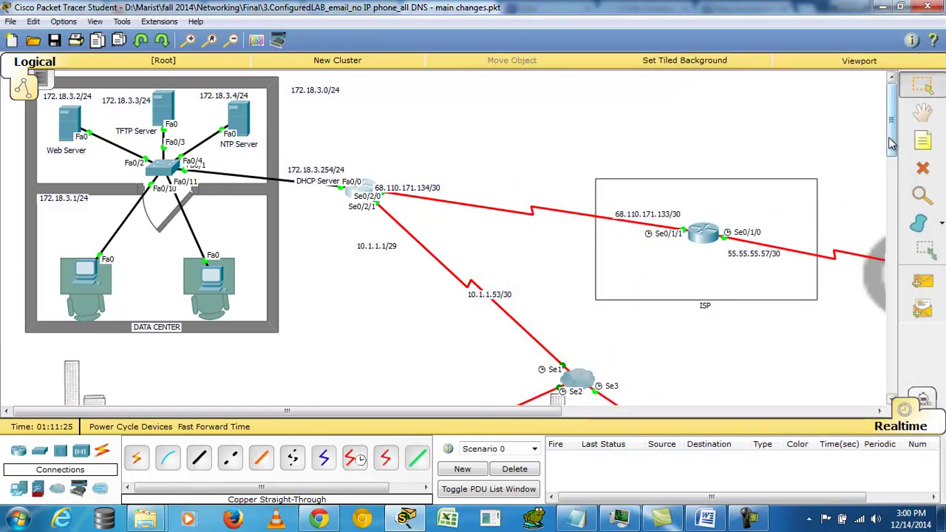
drag(893, 137, 887, 102)
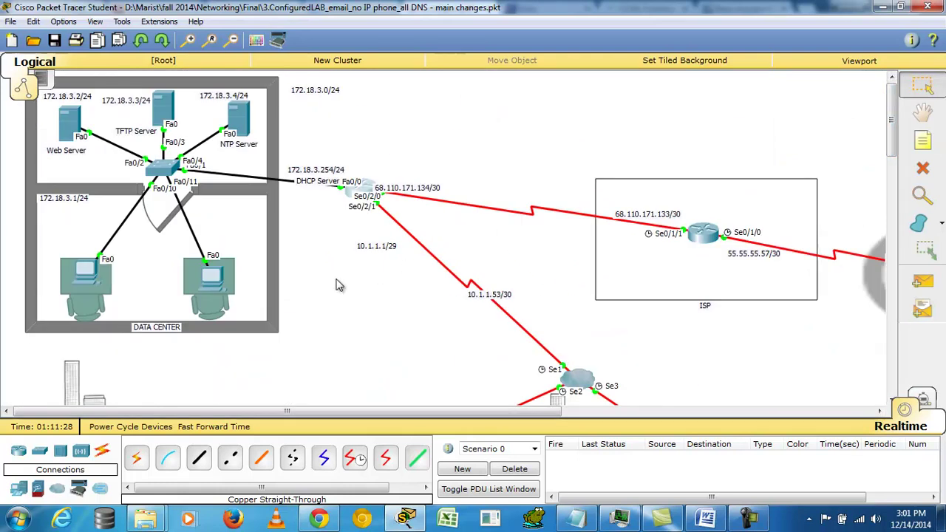
Step: Send a simple PDU ping from Development Team PC9 to the TFTP Server, getting Successful
scroll(497, 277, down, 10)
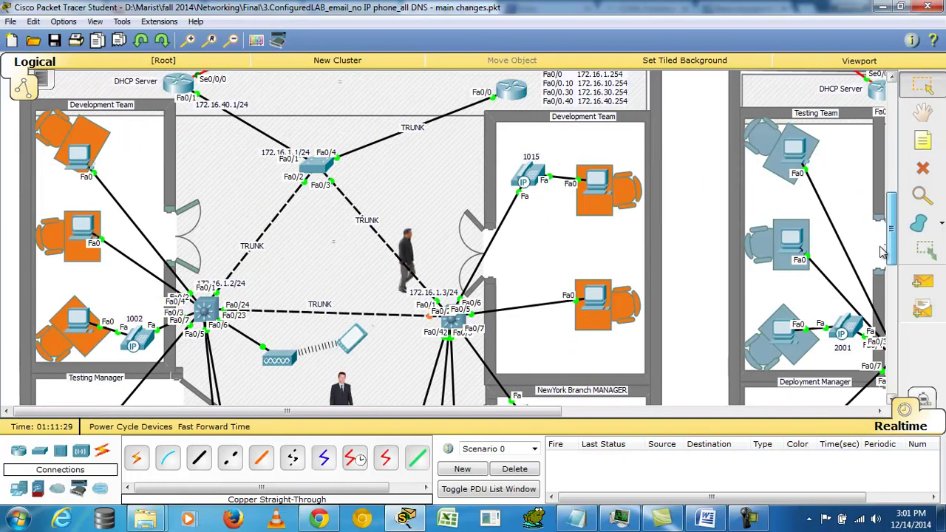
scroll(474, 211, down, 3)
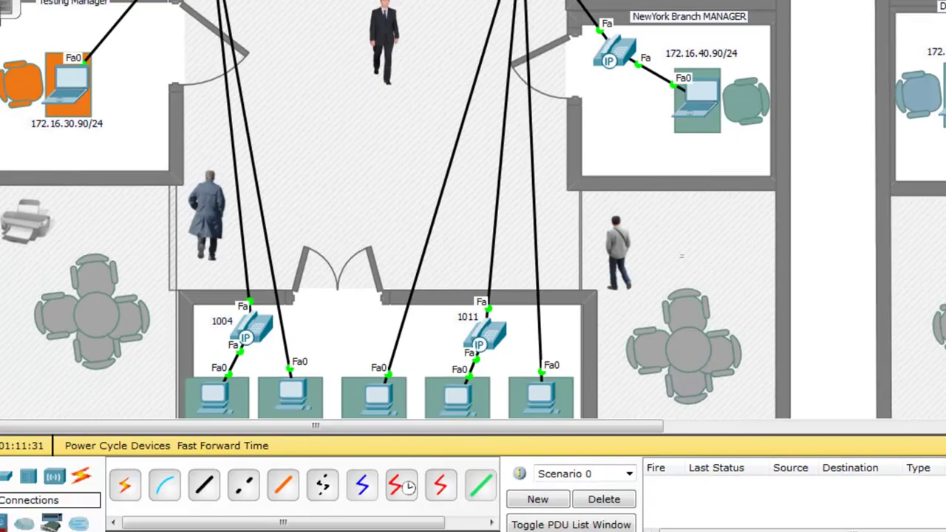
scroll(890, 253, up, 5)
scroll(890, 254, up, 3)
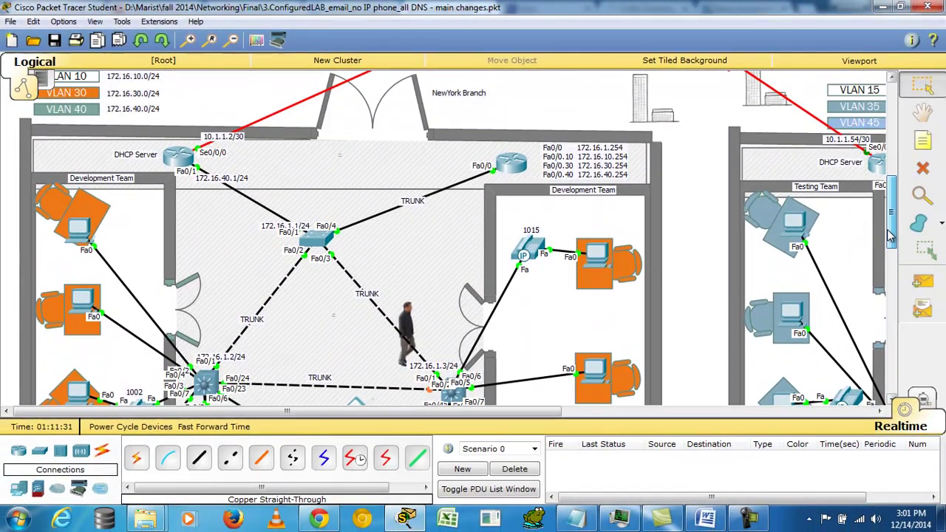
click(922, 284)
click(597, 257)
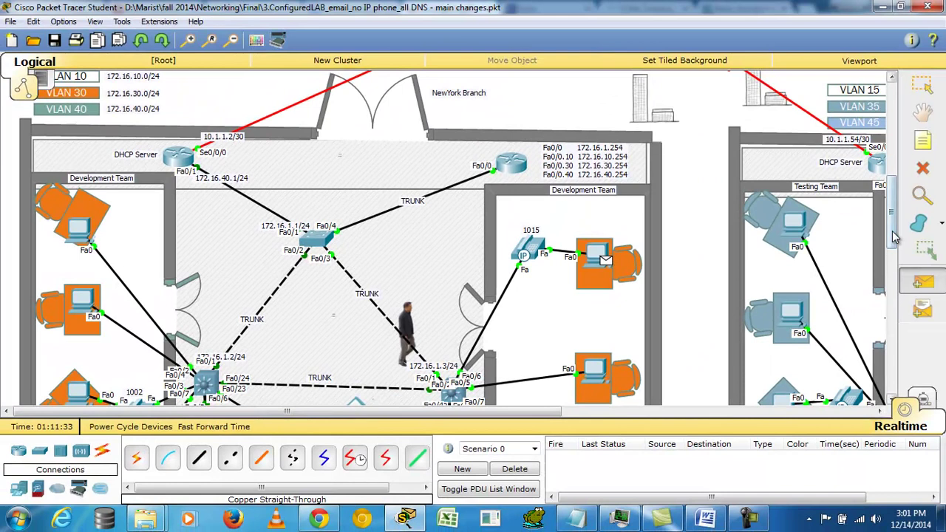
scroll(363, 164, up, 10)
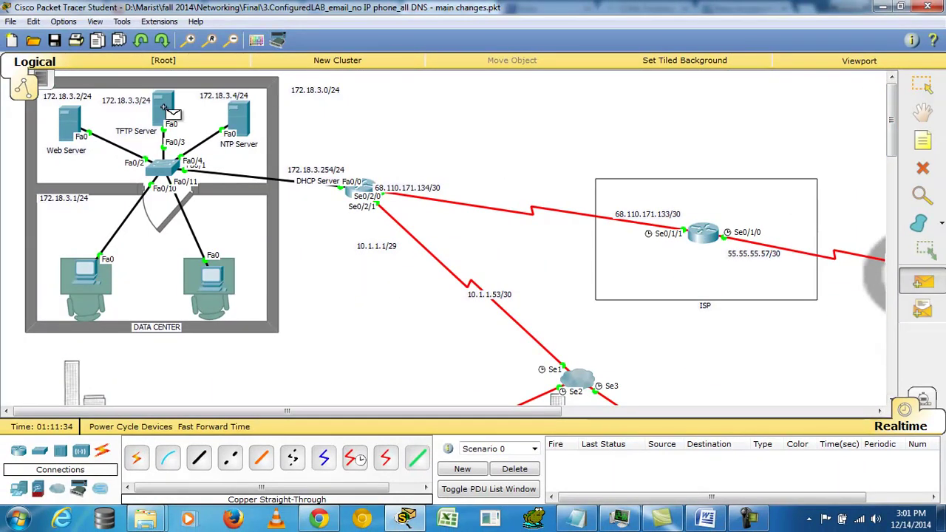
click(165, 110)
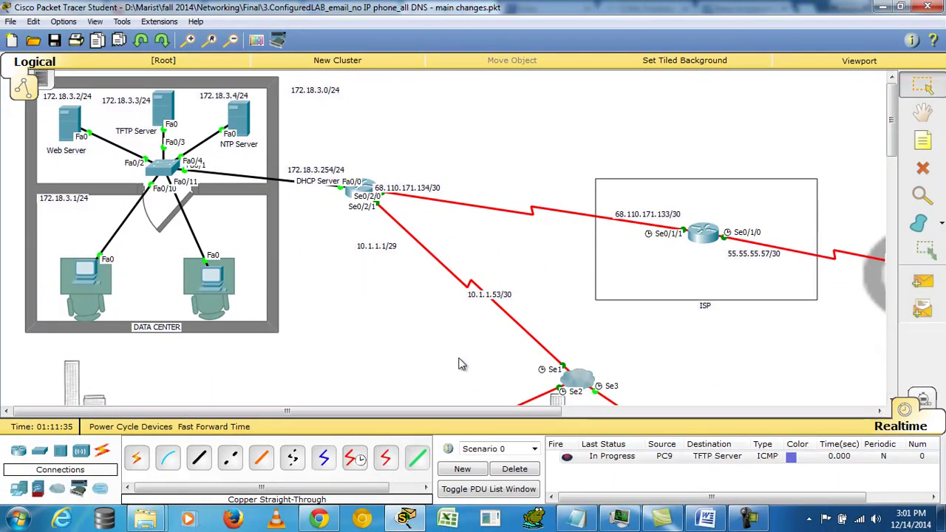
click(568, 459)
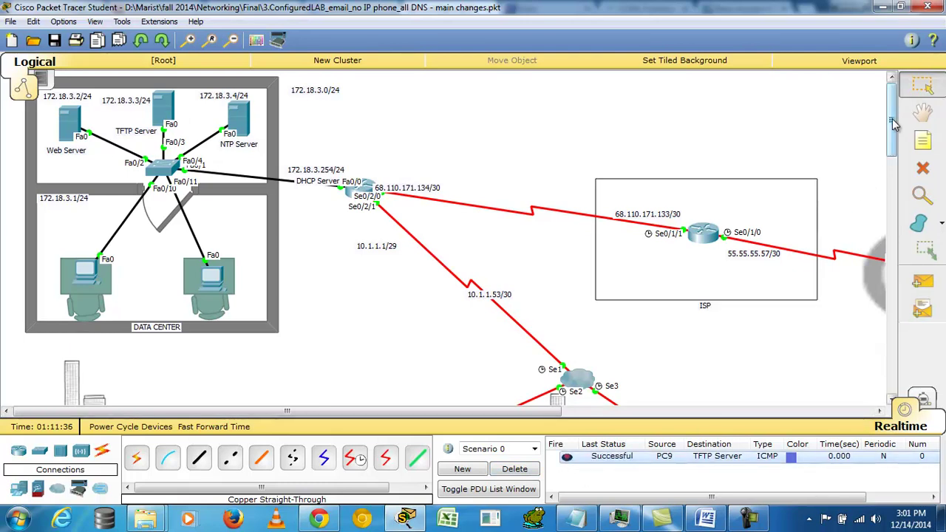
drag(894, 125, 894, 320)
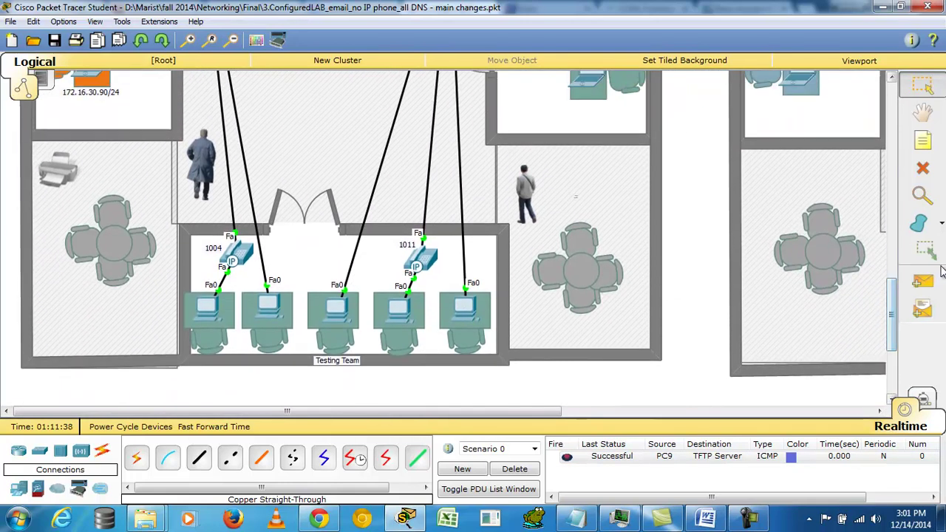
Step: Send a simple PDU ping from Testing Team PC7 to the TFTP Server, which shows Failed
click(922, 284)
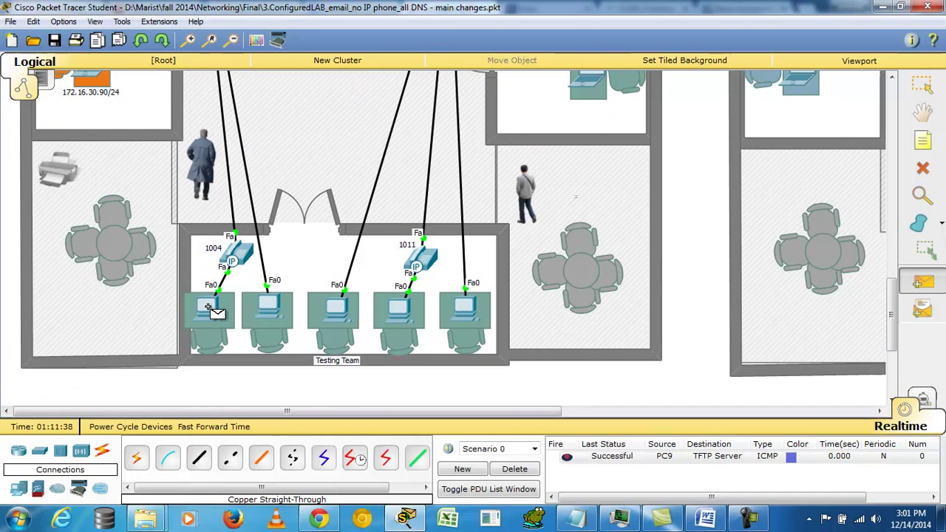
click(213, 311)
drag(895, 326, 895, 76)
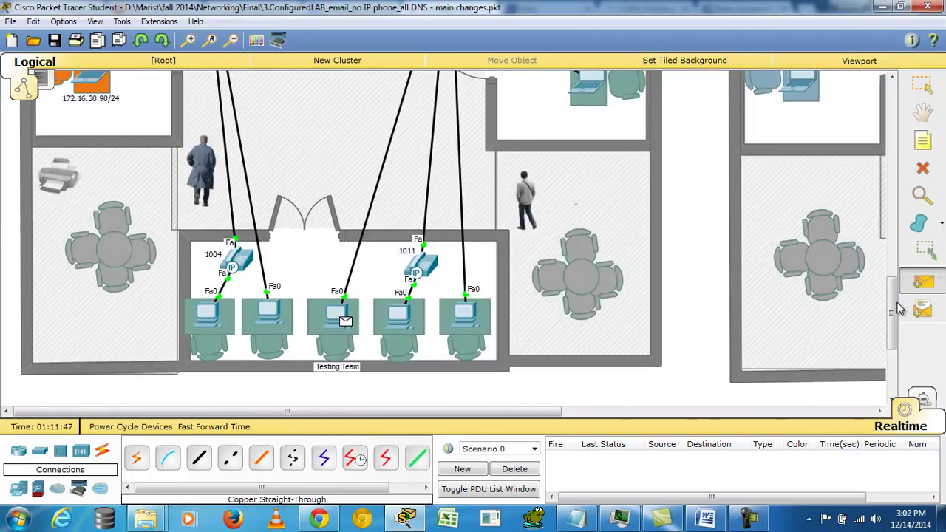
drag(895, 318, 893, 103)
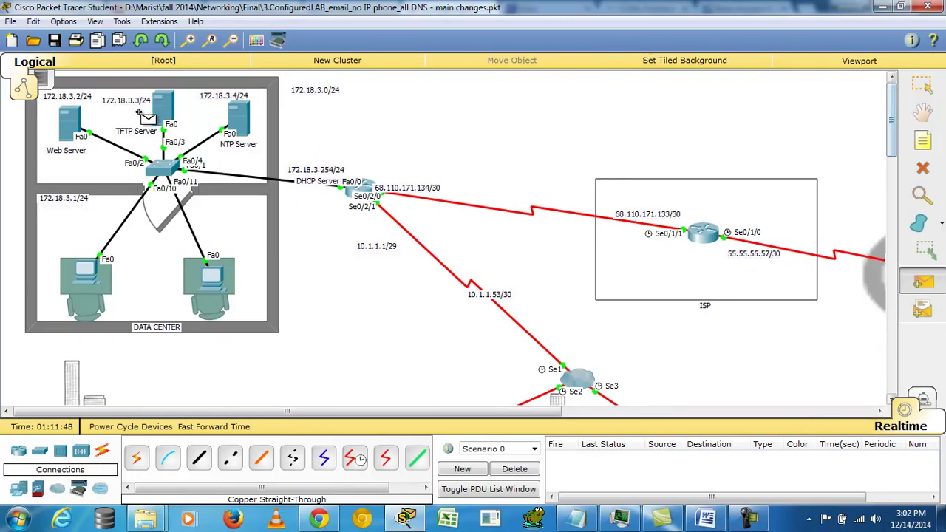
click(164, 107)
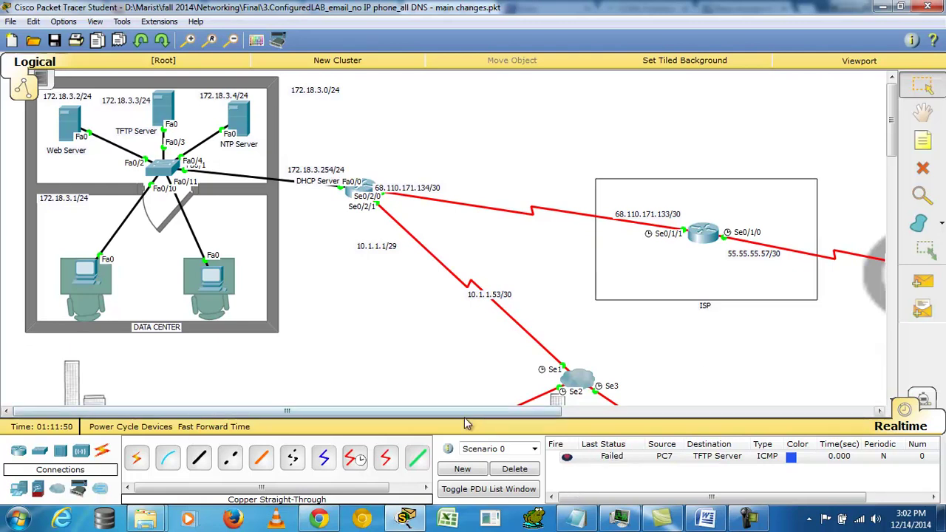
drag(487, 413, 796, 414)
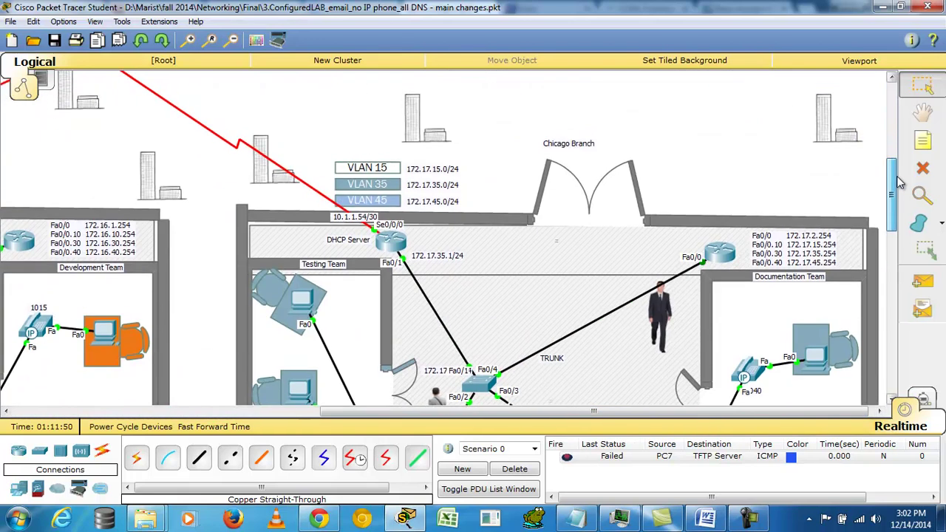